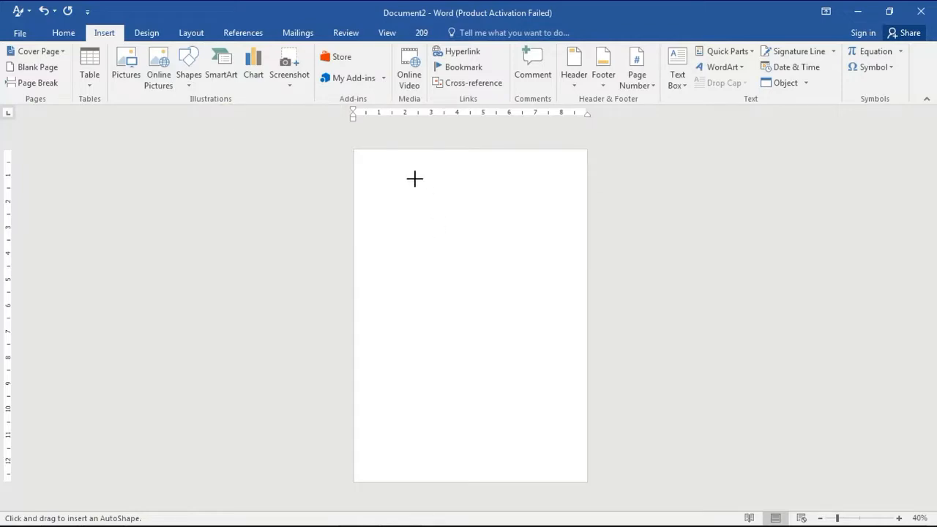
Draw a rectangle near the top of the page and fill it with Dark Red
drag(415, 179, 477, 253)
click(359, 51)
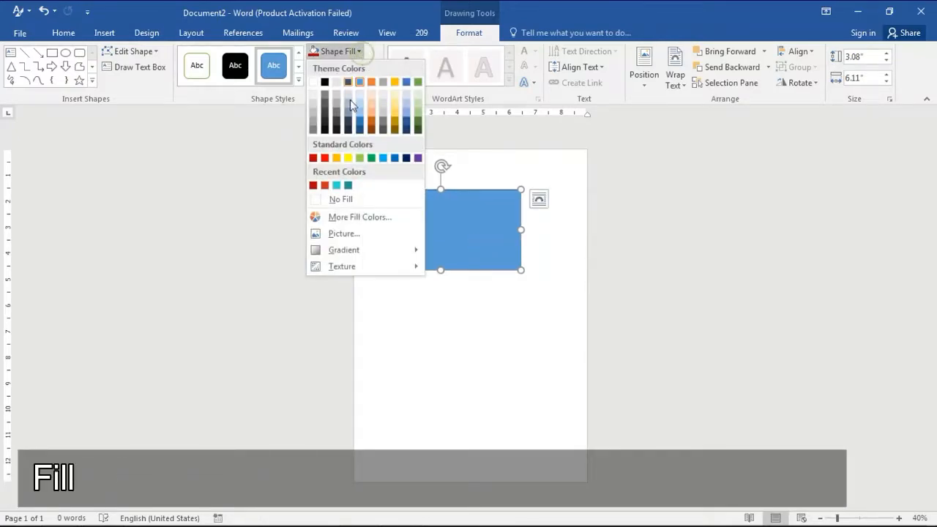
click(314, 186)
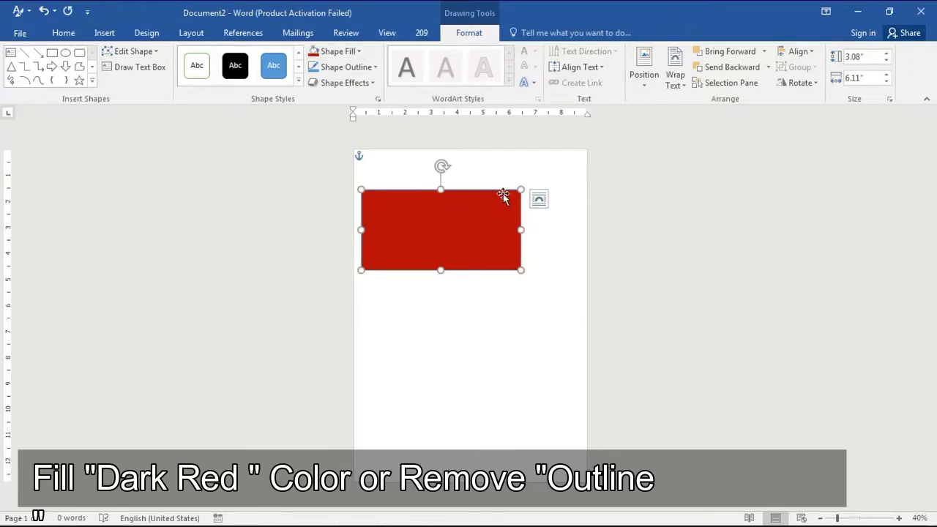
Remove the red rectangle's outline by setting it to No Outline
right_click(466, 213)
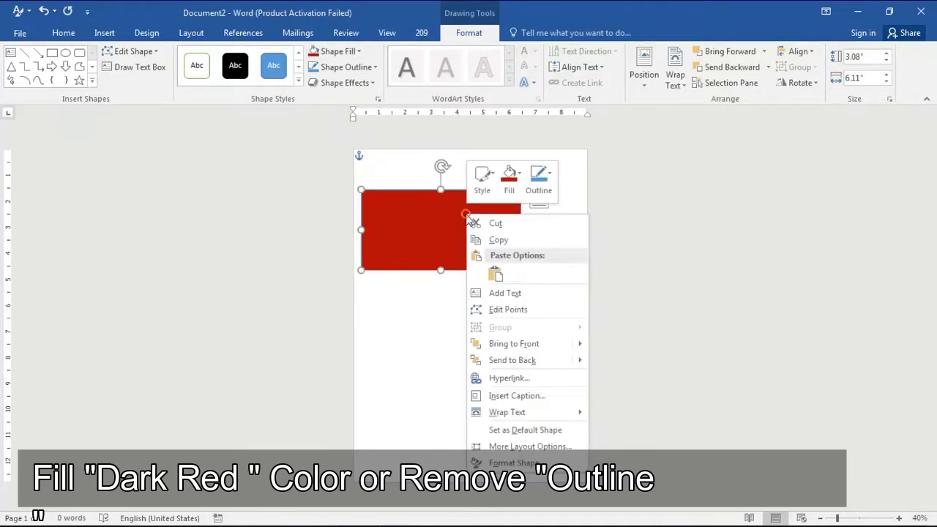
click(539, 179)
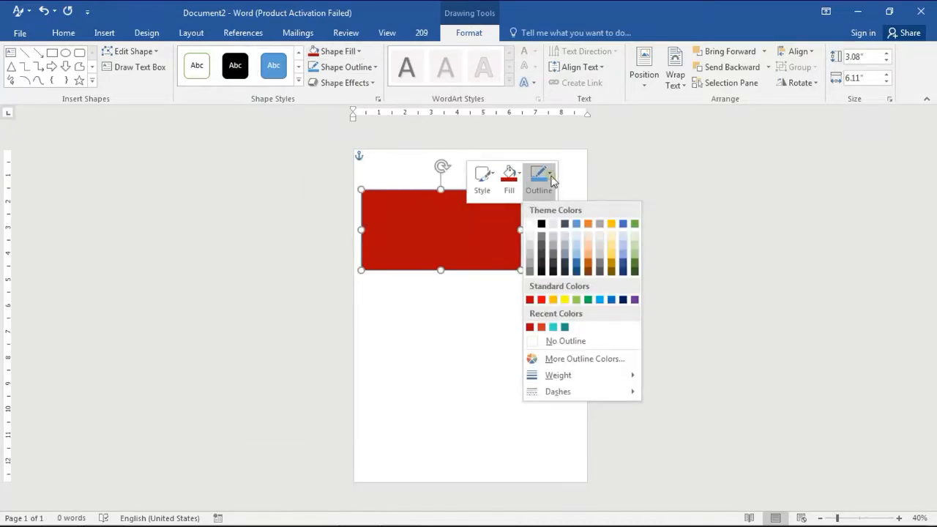
click(550, 341)
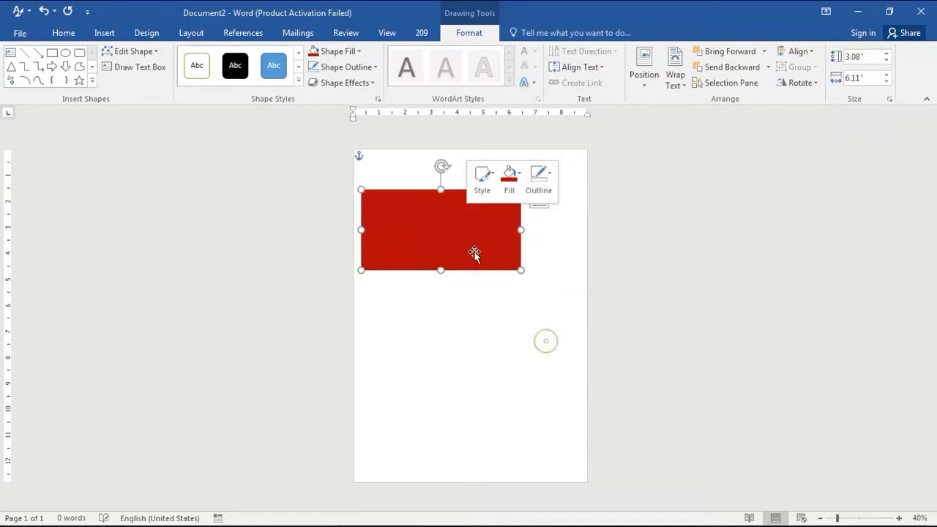
Enter point editing on the rectangle and delete its top-right corner point
right_click(481, 215)
click(514, 300)
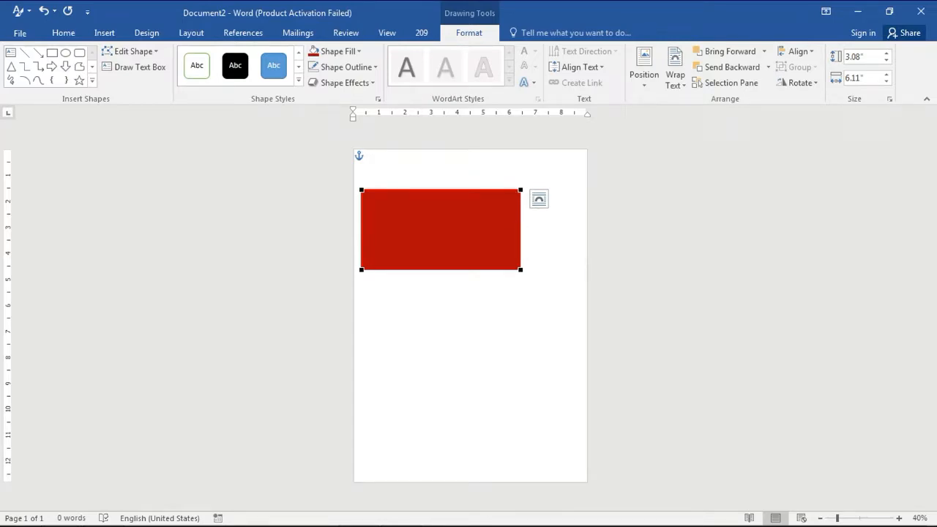
right_click(520, 228)
click(535, 240)
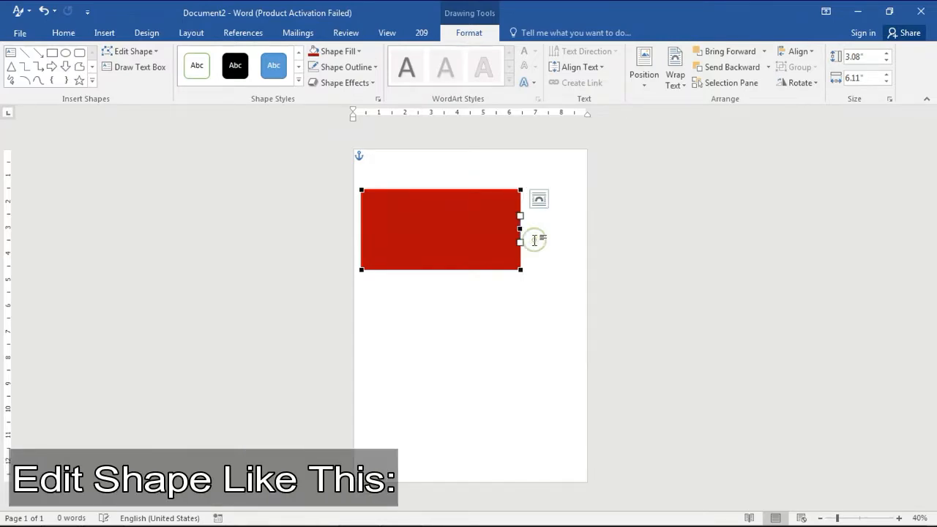
right_click(521, 191)
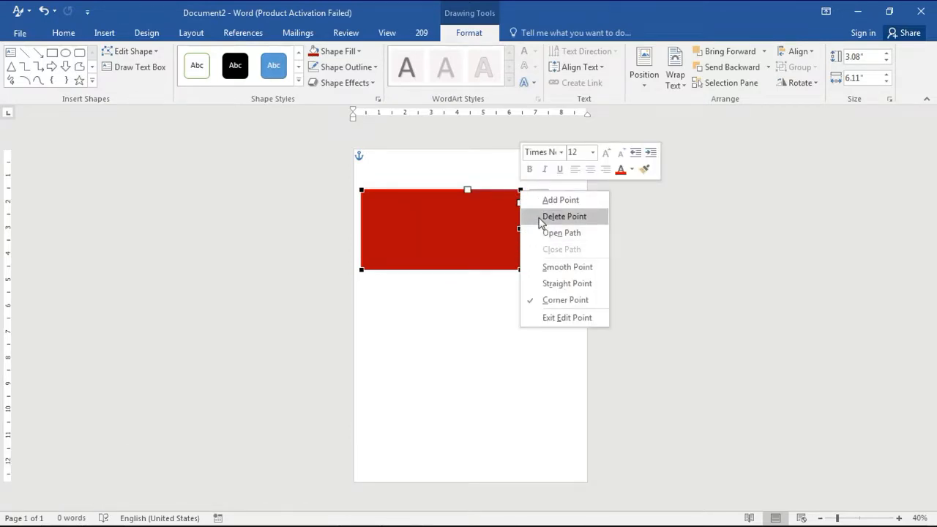
click(541, 217)
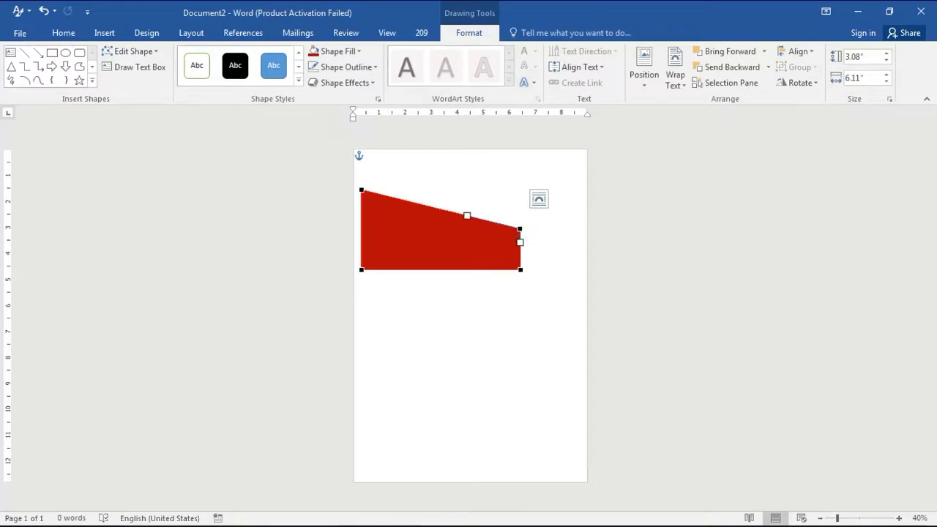
Bend the slanted top edge into a concave curve, adjusting the top-left point's handle as well
drag(468, 216, 445, 238)
click(362, 189)
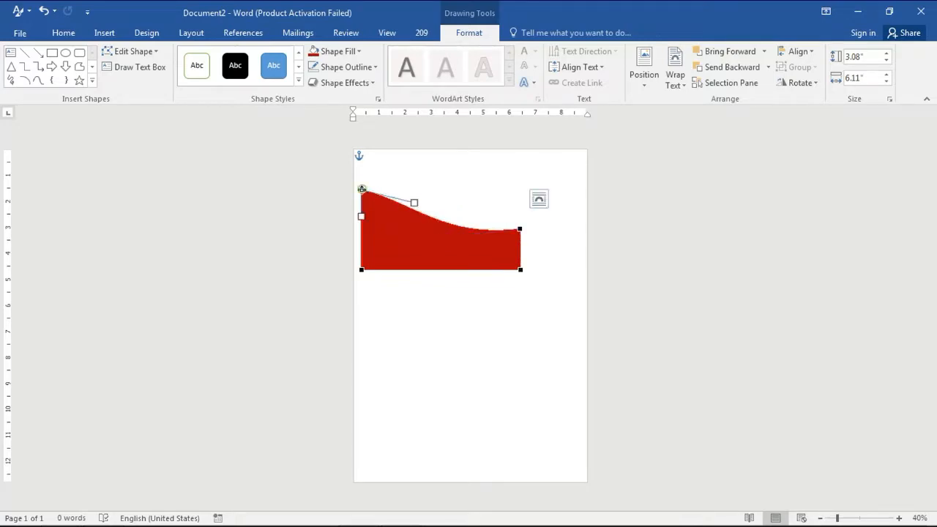
drag(414, 202, 382, 216)
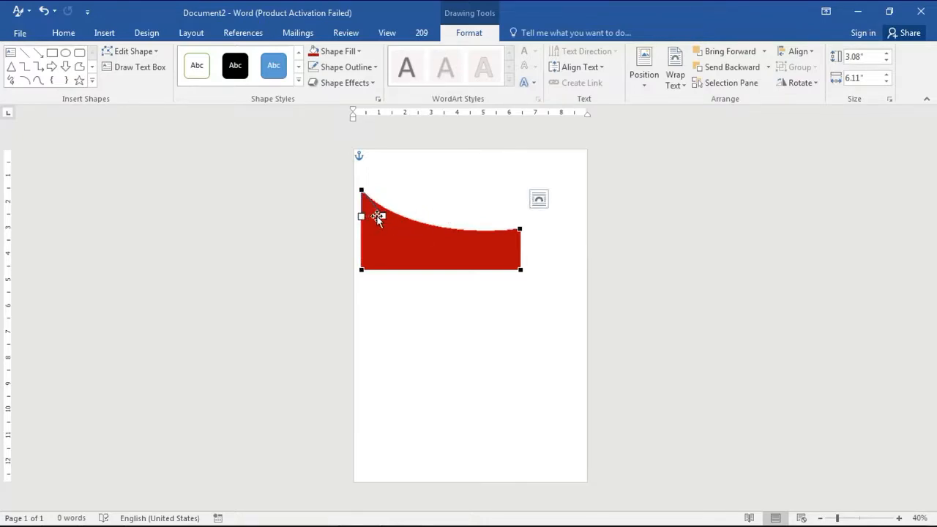
Delete the bottom-right corner point and bow the lower edge downward using the tip point's handle
right_click(519, 271)
click(538, 294)
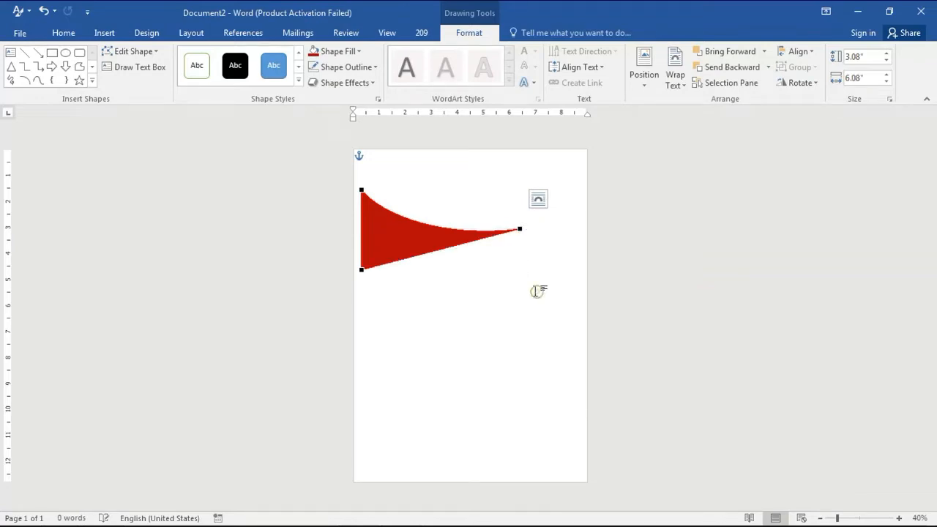
click(519, 229)
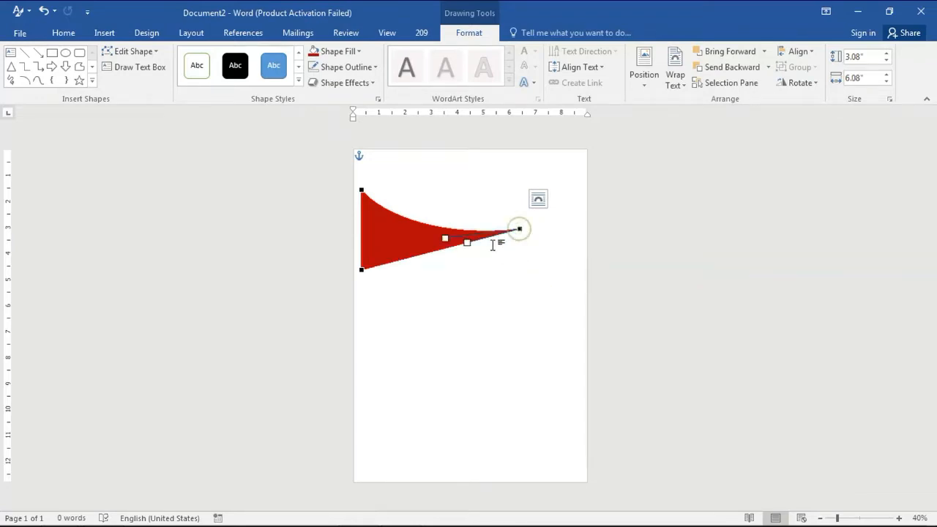
drag(468, 242, 472, 282)
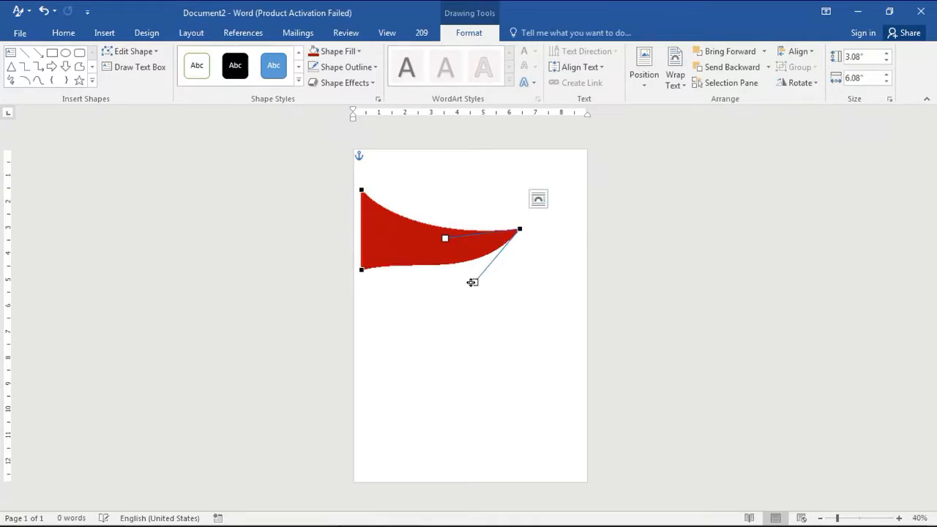
Refine the lower edge's curve by adjusting the handles of the bottom-left point and the tip point
click(360, 271)
drag(415, 258, 387, 275)
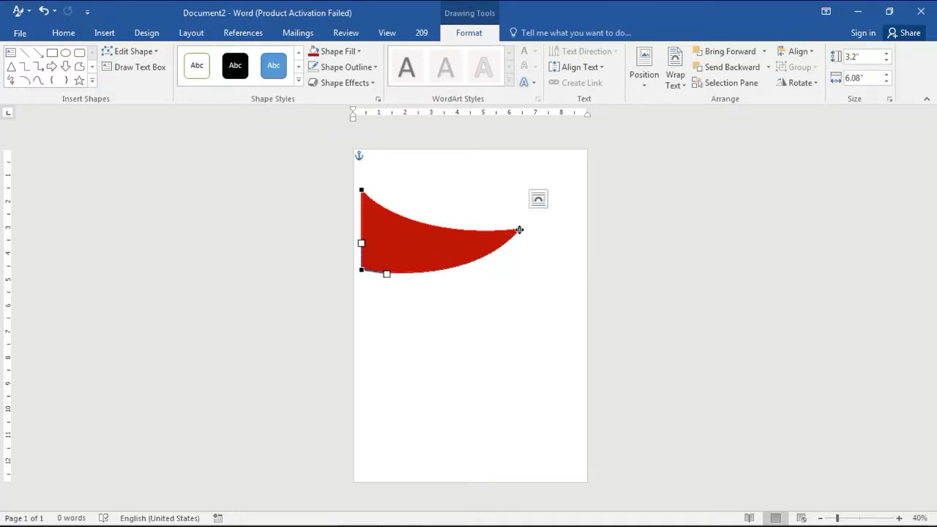
click(519, 229)
drag(475, 282, 437, 290)
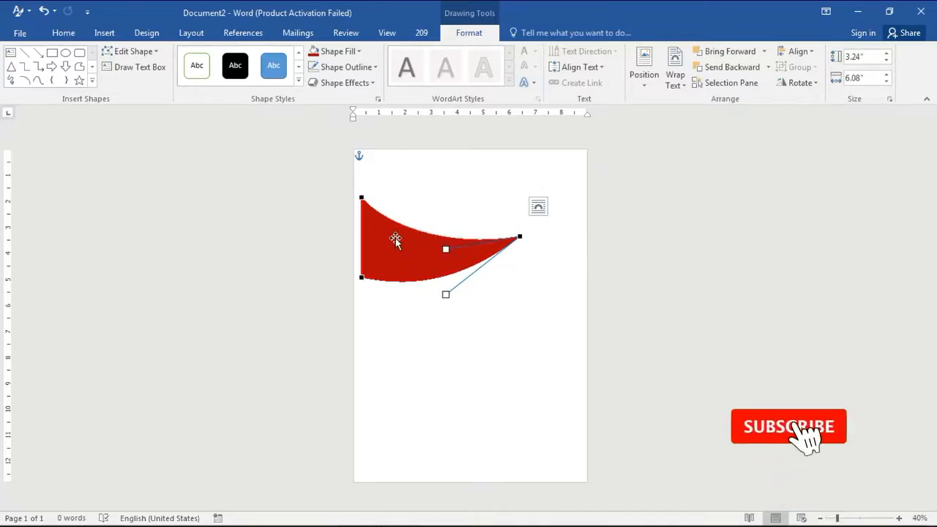
drag(446, 248, 462, 253)
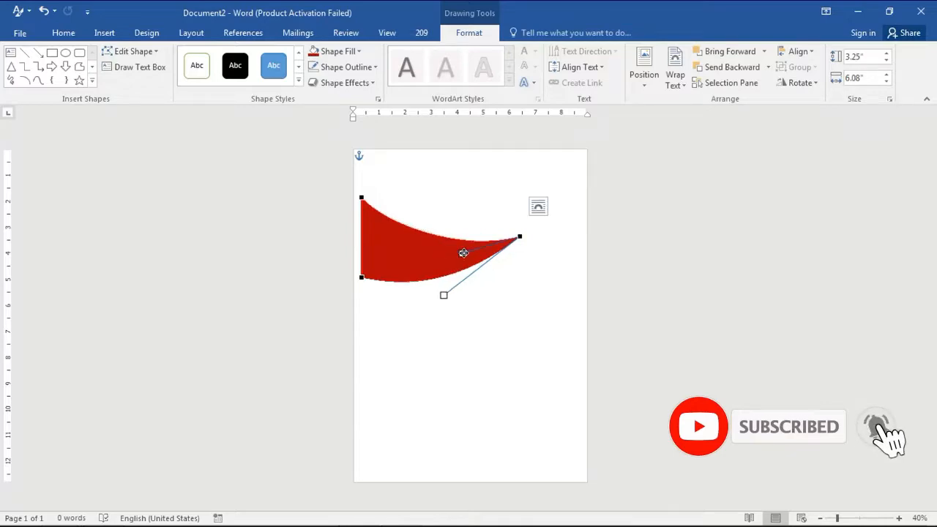
click(362, 278)
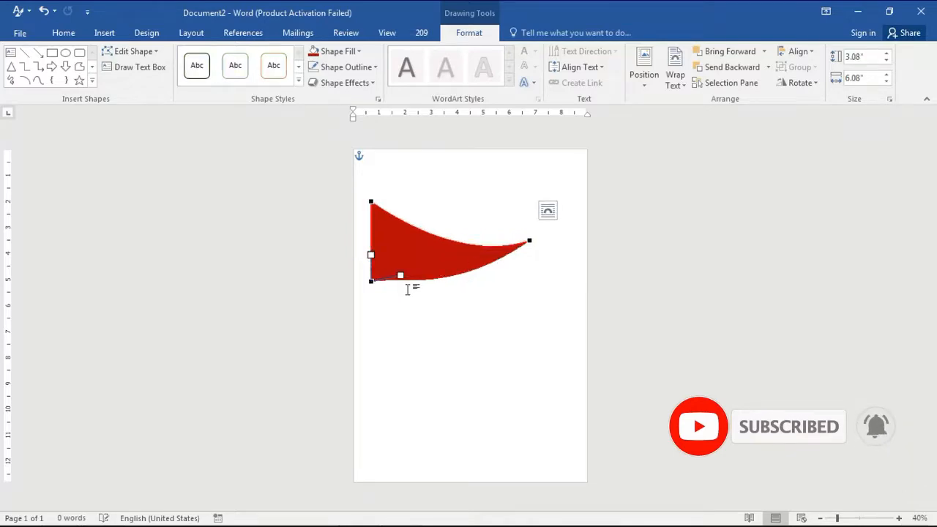
drag(401, 276, 406, 291)
Pull the tip point slightly outward to the right and leave point editing
click(528, 240)
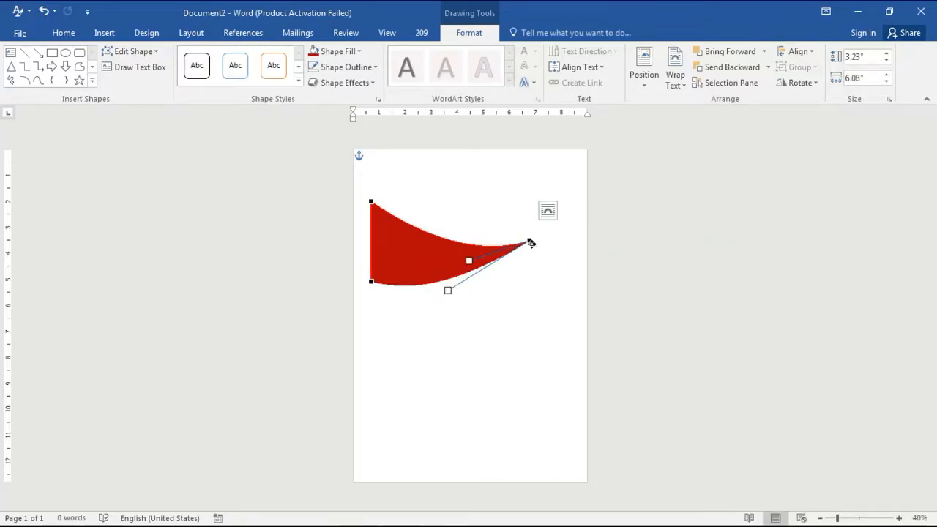
drag(530, 240, 540, 236)
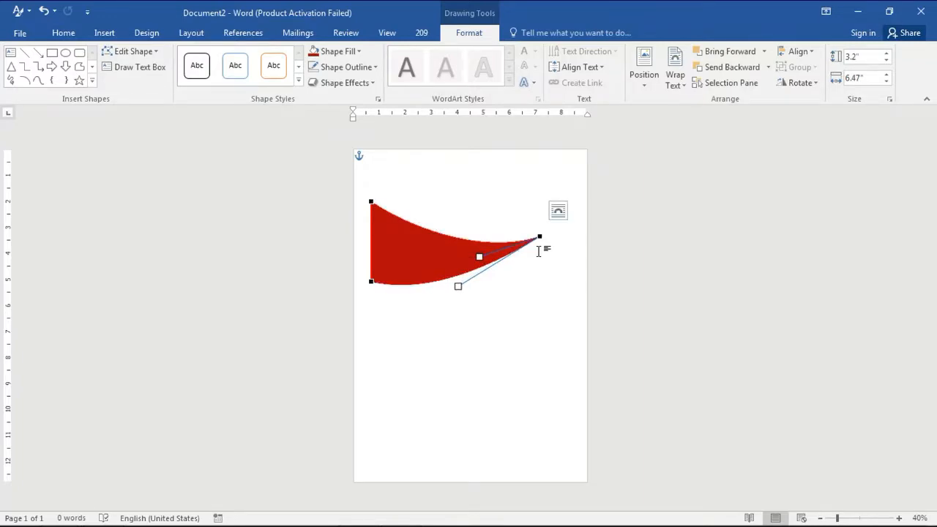
click(524, 269)
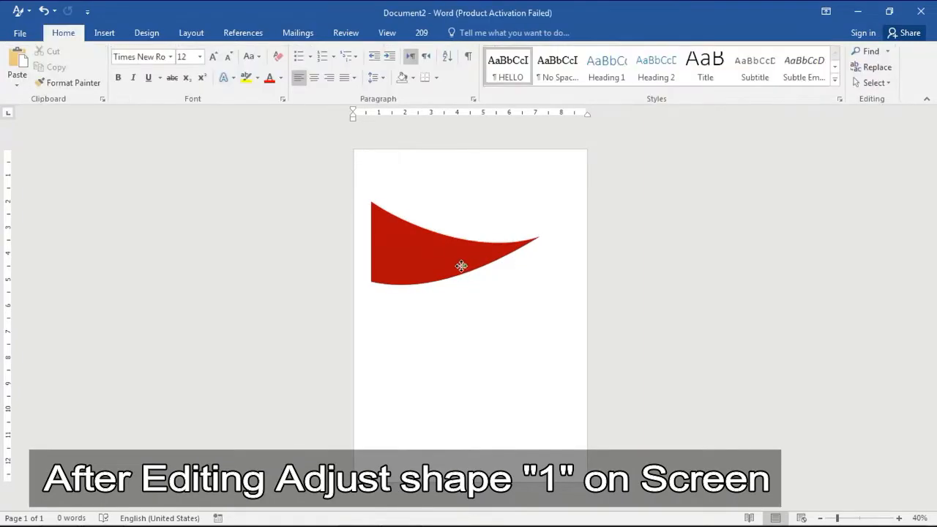
Move the curved red shape into the page's top-left corner and shrink it slightly in height and width
drag(460, 266, 447, 237)
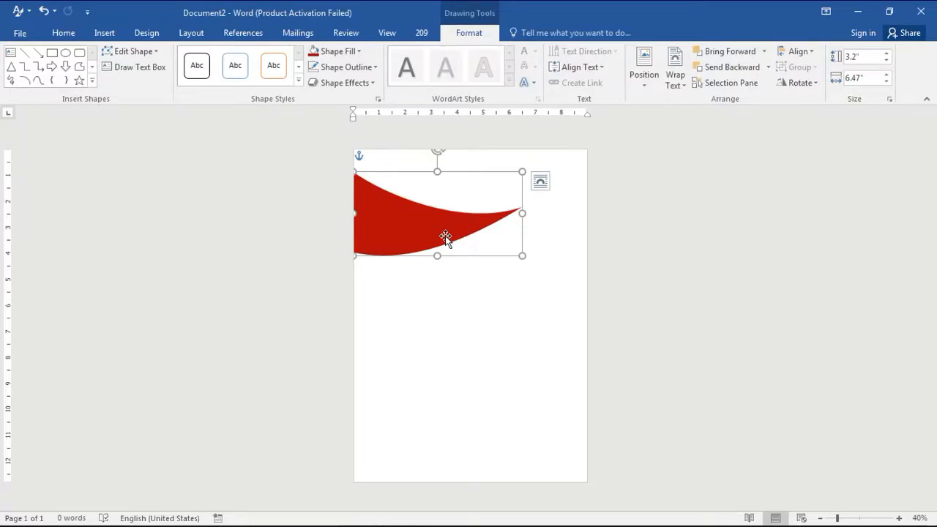
drag(437, 171, 440, 183)
drag(524, 221, 505, 220)
key(Escape)
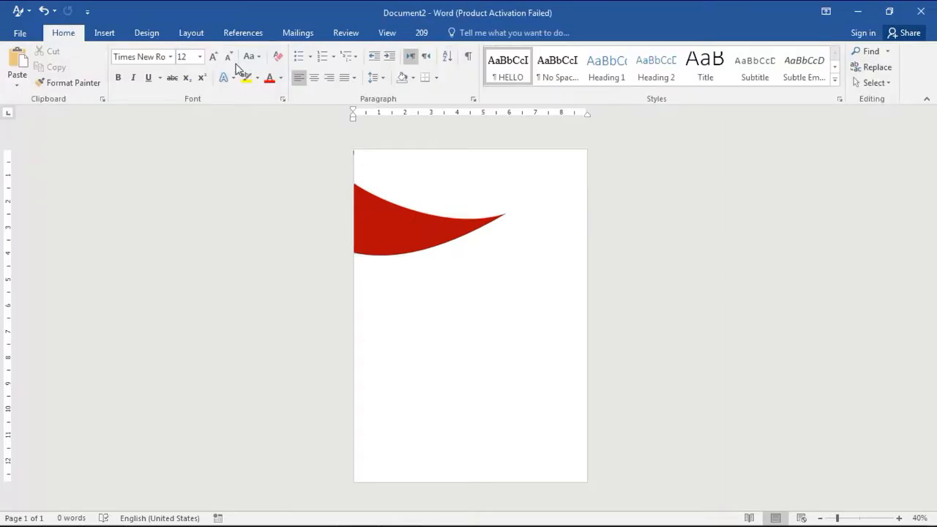
Draw a new rectangle below the red shape and rotate it to a rising diagonal
click(146, 32)
click(104, 33)
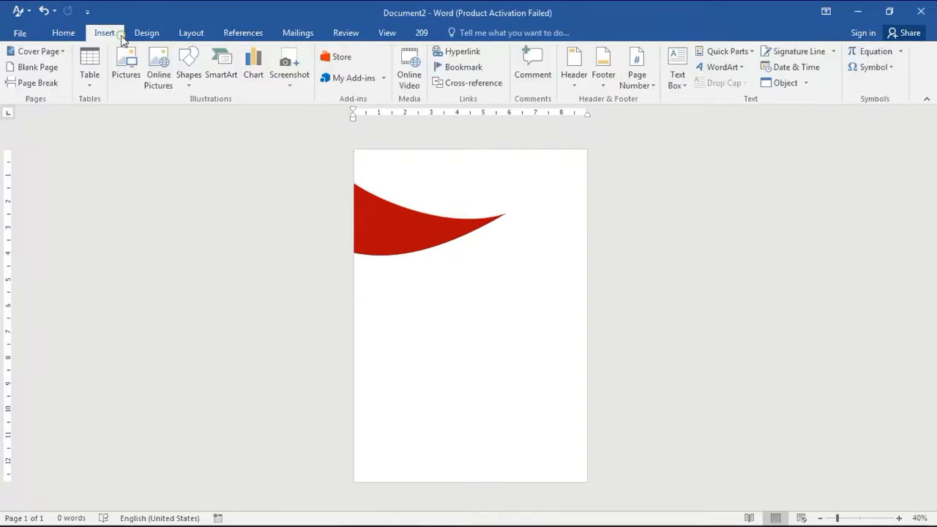
click(187, 76)
click(227, 117)
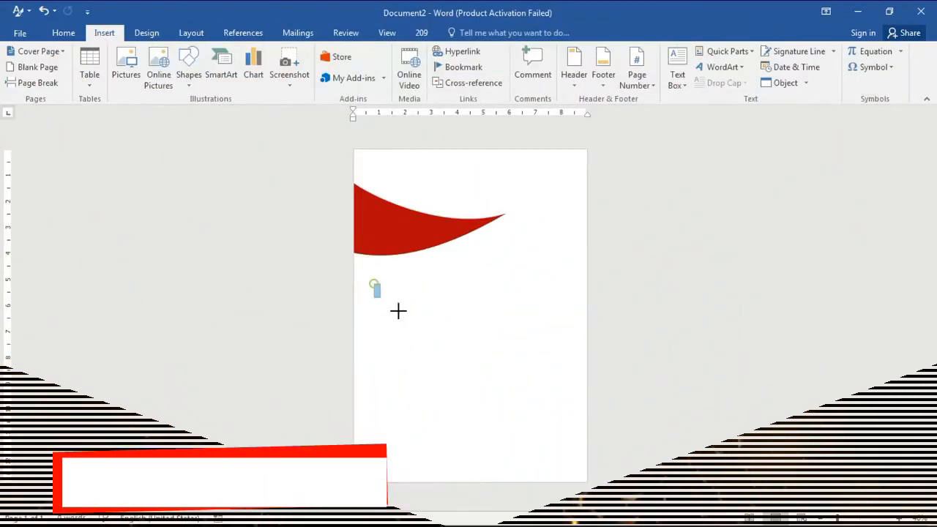
mouse_move(398, 311)
mouse_down()
mouse_move(592, 333)
mouse_move(592, 315)
mouse_move(606, 319)
mouse_move(384, 299)
mouse_move(403, 285)
mouse_move(412, 293)
mouse_move(406, 299)
mouse_up()
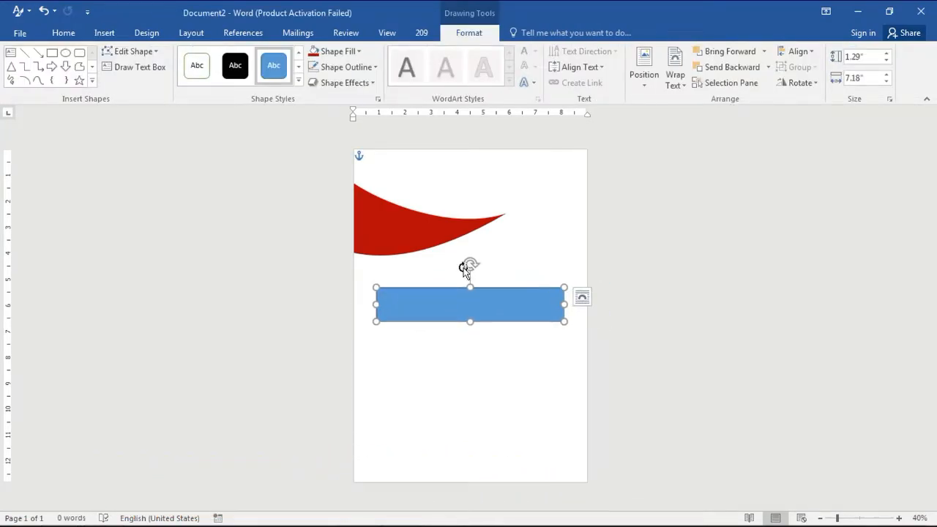
drag(469, 264, 493, 237)
In point editing on the blue strip, add a point near its lower-left end and delete the lower-left corner point
right_click(486, 261)
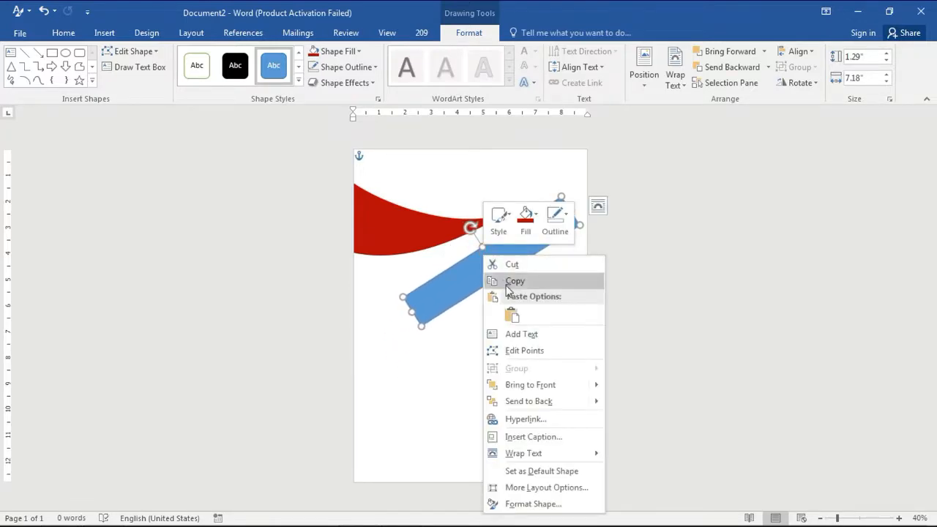
click(521, 350)
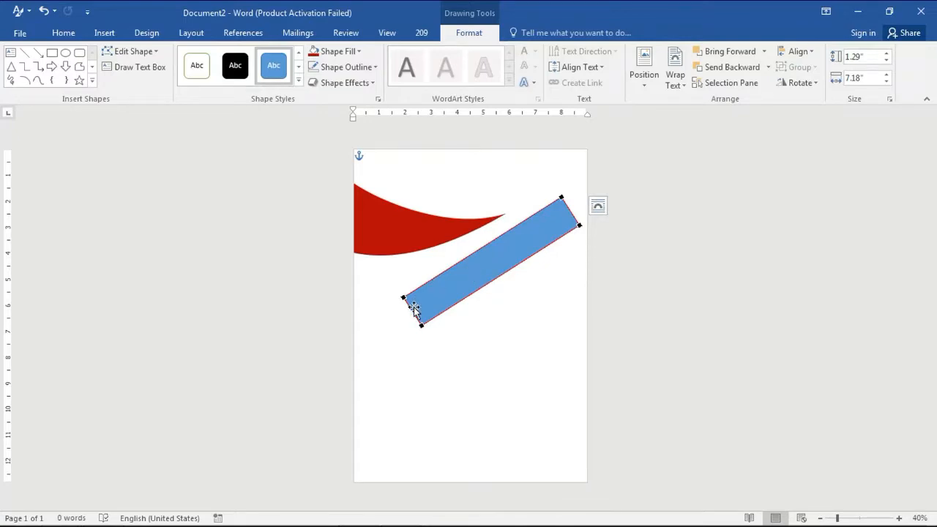
right_click(414, 306)
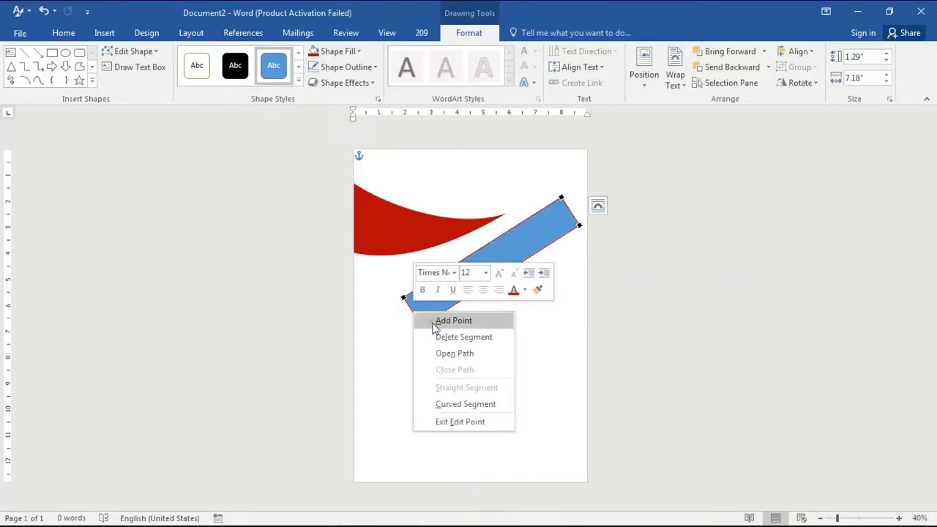
click(441, 321)
right_click(404, 297)
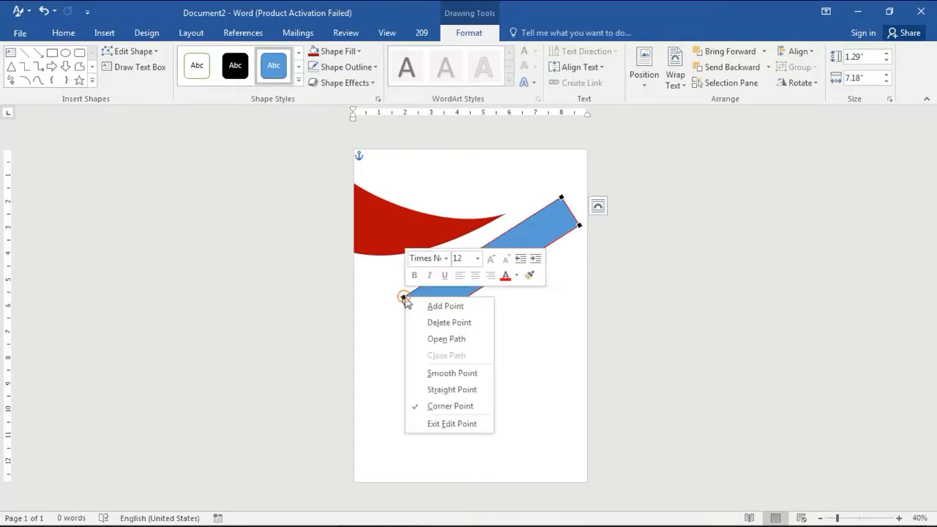
click(431, 324)
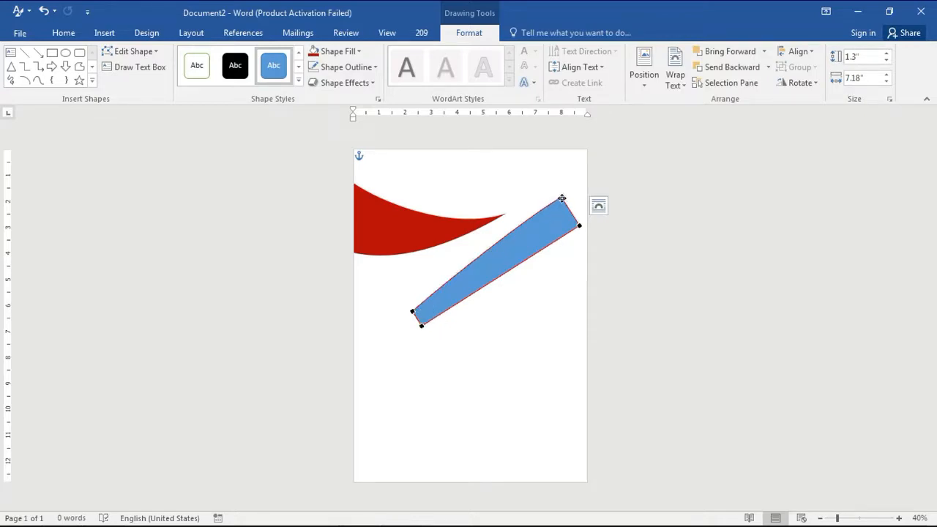
Bend the blue strip's edges into gentle curves by adjusting its segment and lower-left point handle
drag(533, 210, 528, 238)
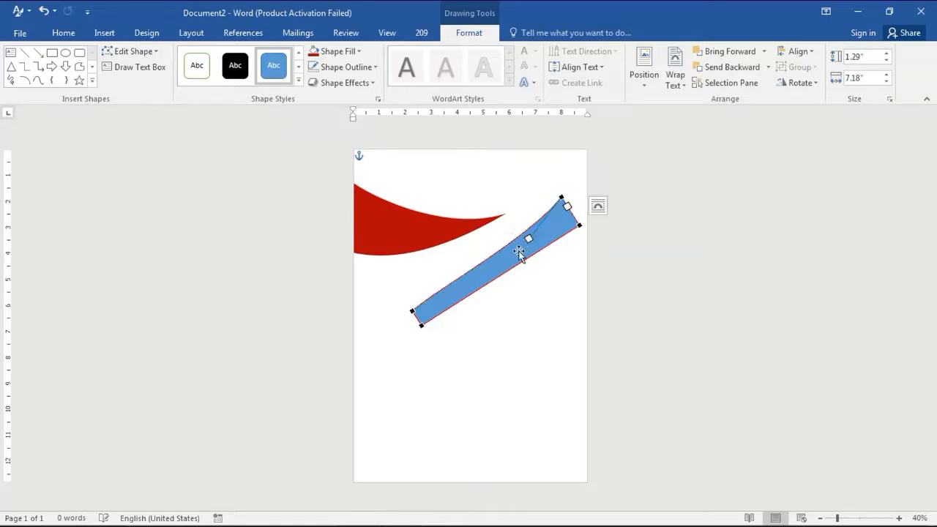
click(413, 311)
drag(436, 287, 475, 293)
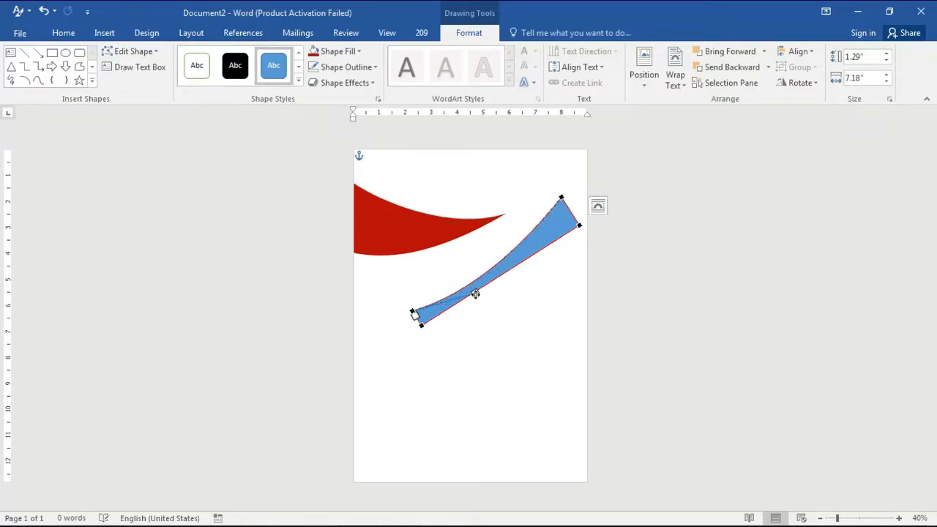
Delete the blue strip's remaining lower-left corner point
click(421, 324)
right_click(419, 320)
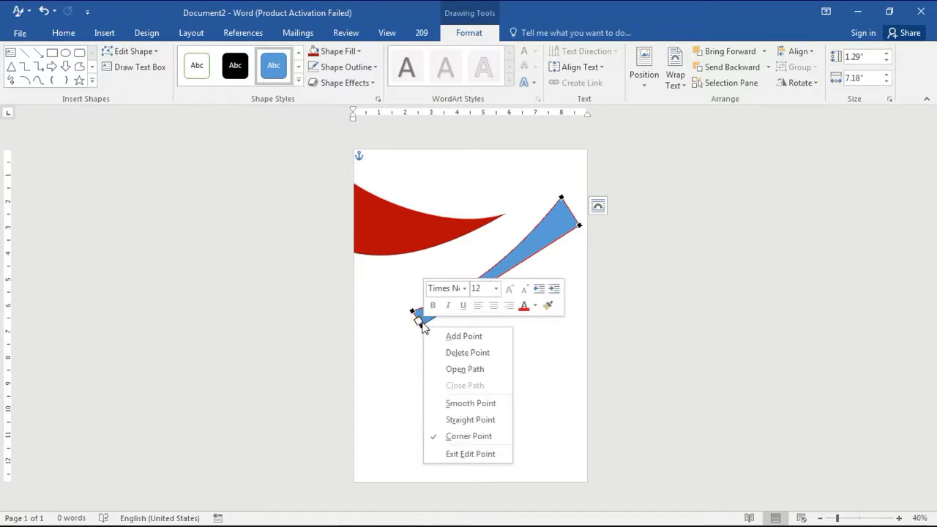
click(414, 313)
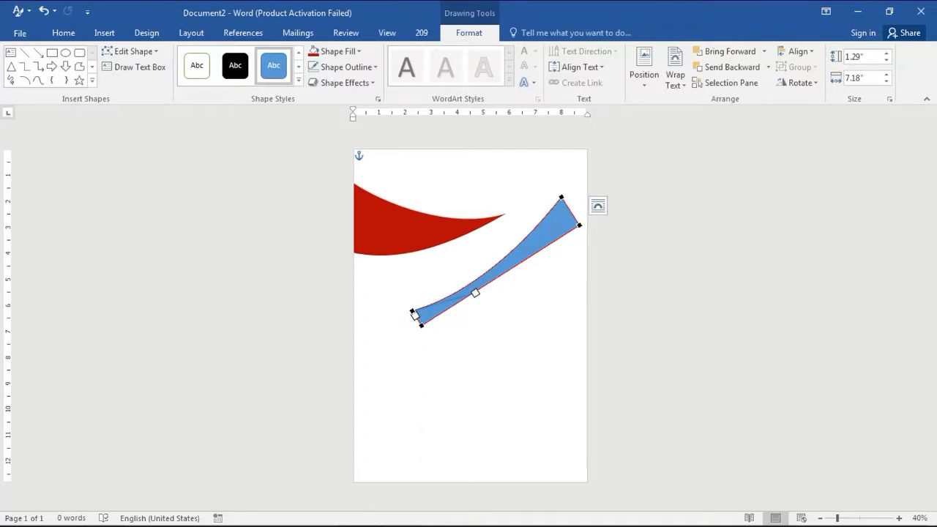
right_click(415, 315)
click(437, 348)
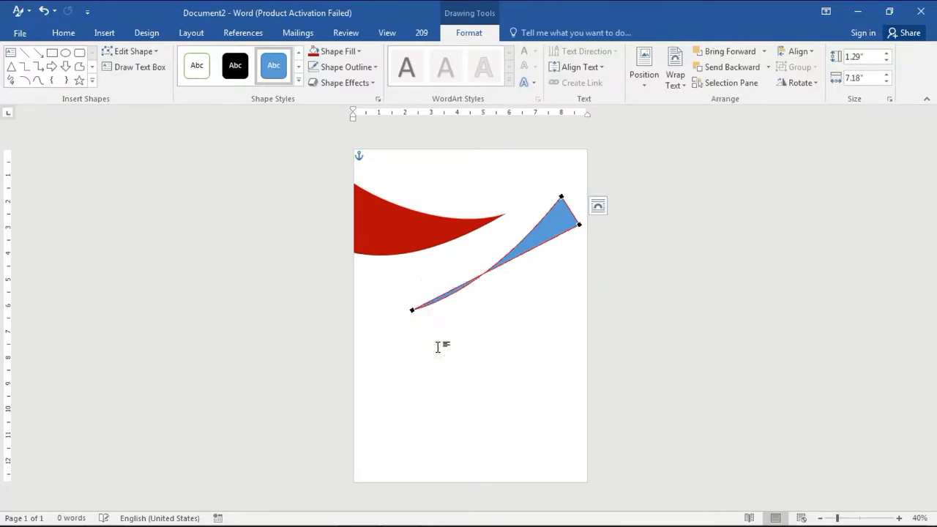
Bend the blue strip into a curved swoosh by adjusting the handles at its lower-left, right and top points
click(411, 310)
drag(474, 293, 458, 273)
mouse_move(475, 315)
mouse_down()
mouse_move(477, 297)
mouse_move(482, 308)
mouse_up()
click(578, 224)
drag(523, 252, 546, 272)
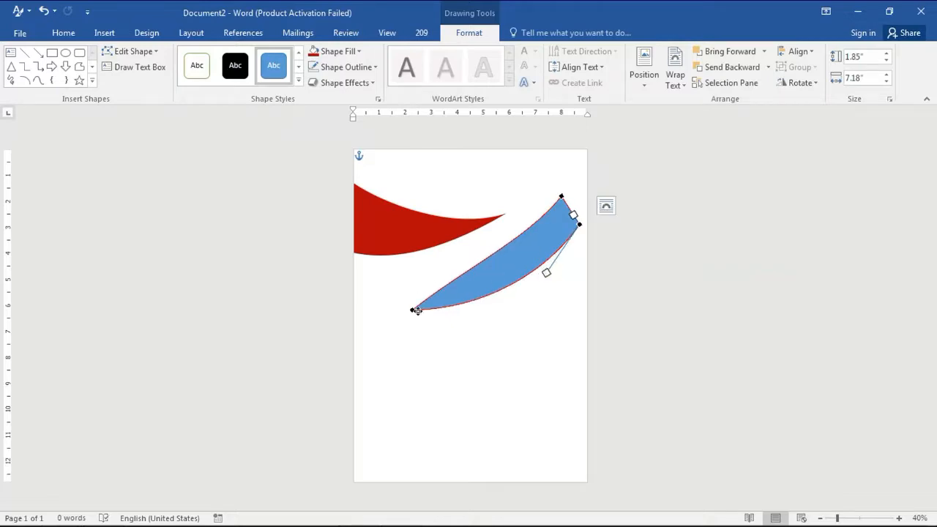
click(414, 309)
drag(458, 273, 481, 287)
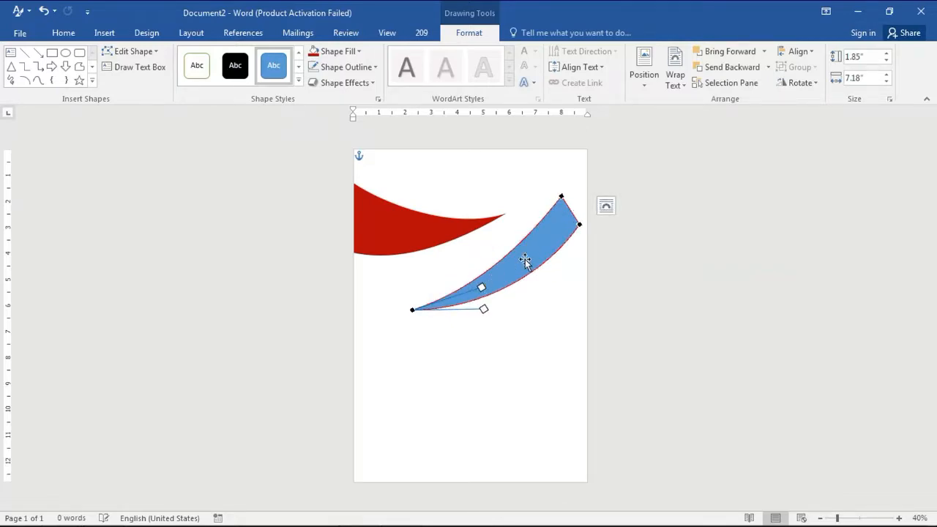
click(562, 196)
drag(530, 239, 550, 247)
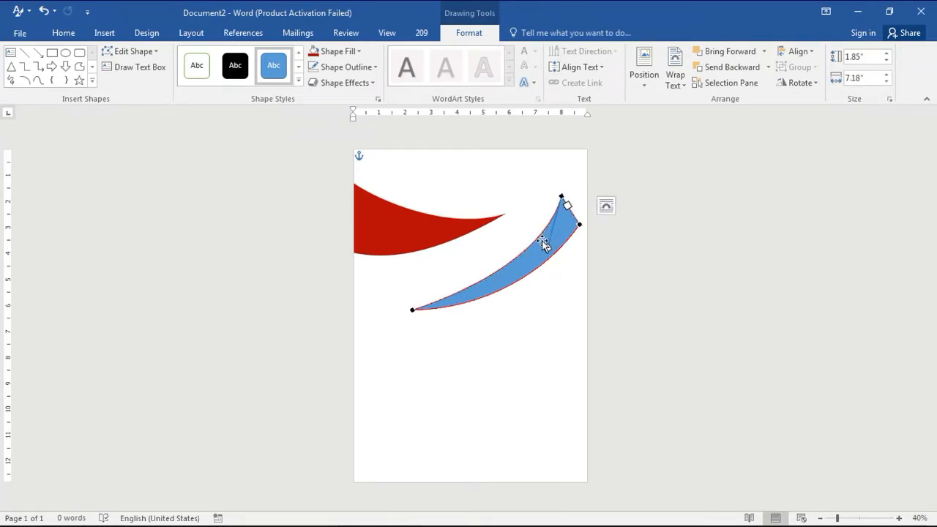
mouse_move(513, 273)
mouse_down()
mouse_move(537, 221)
mouse_move(502, 277)
mouse_up()
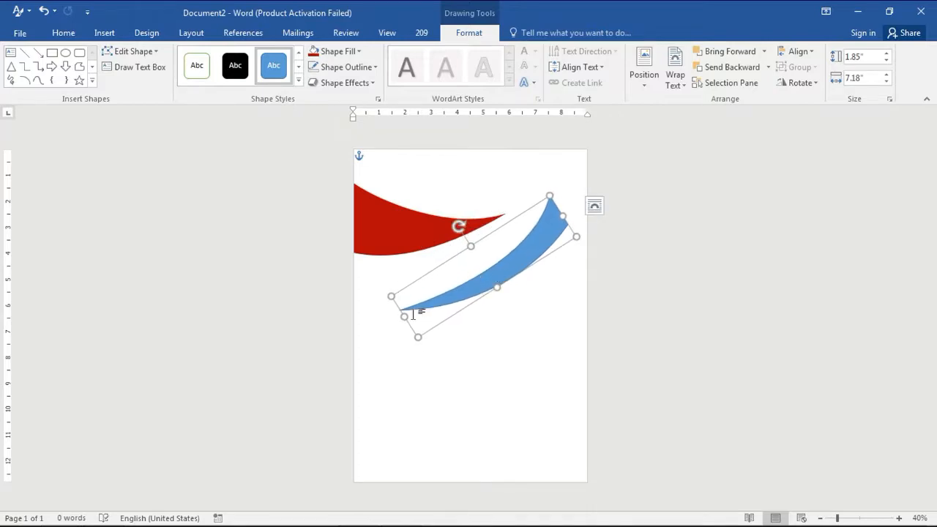
Enlarge, move and rotate the blue swoosh so it runs off the page's upper right edge
drag(405, 315, 362, 337)
drag(490, 292, 527, 245)
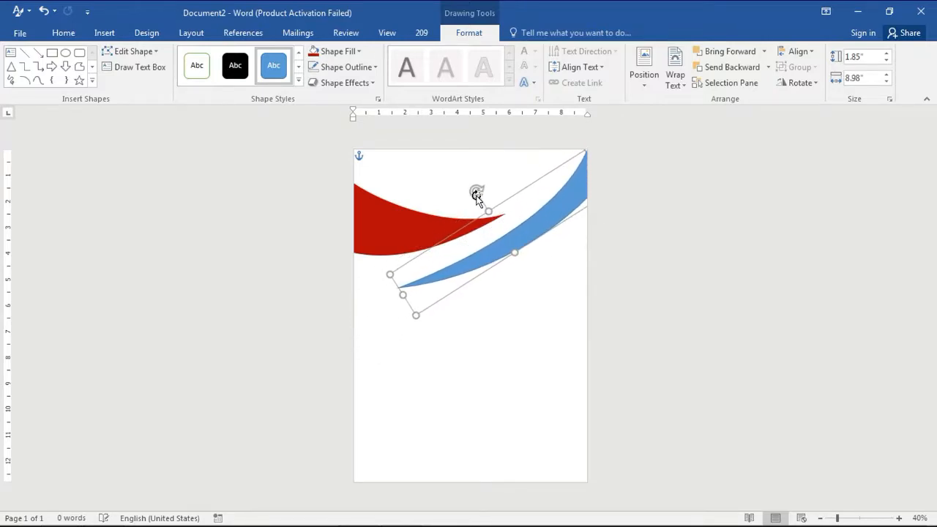
drag(476, 194, 481, 191)
drag(519, 223, 487, 252)
In point editing, reshape the blue swoosh's lower-left tip curve and its upper-right corner
right_click(486, 253)
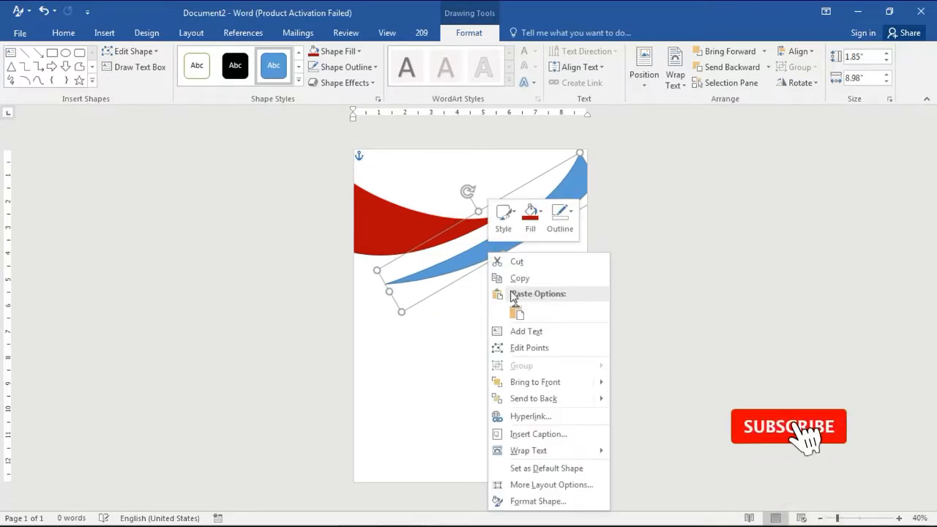
click(526, 341)
click(386, 283)
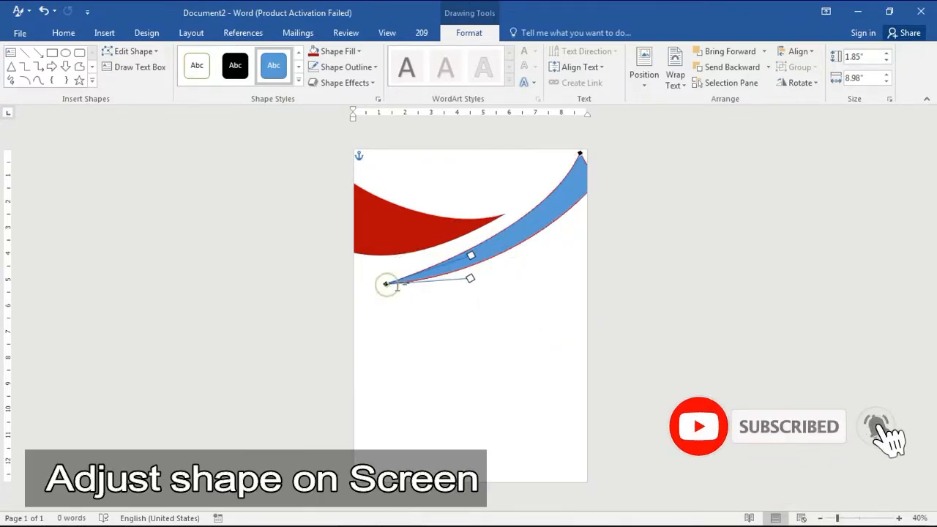
drag(470, 254, 489, 277)
click(386, 286)
click(582, 155)
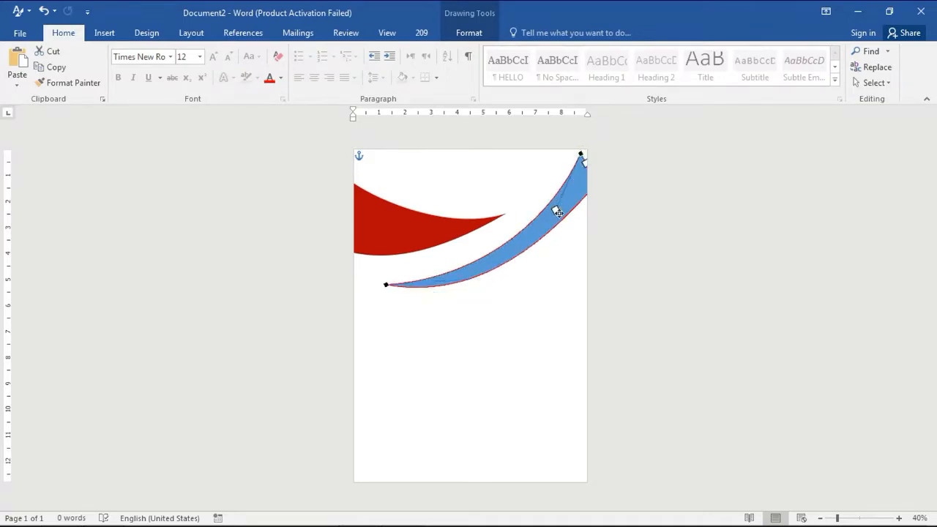
mouse_move(554, 210)
mouse_down()
mouse_move(567, 213)
mouse_move(558, 213)
mouse_up()
click(554, 225)
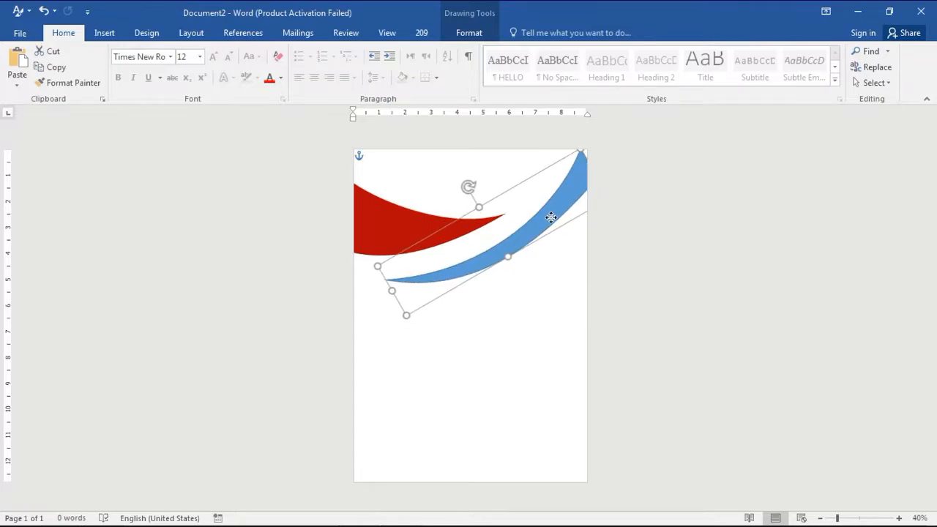
Shift the blue swoosh left and refine its right corner point and curve in point editing
drag(472, 188, 475, 187)
mouse_move(496, 253)
mouse_down()
mouse_move(499, 247)
mouse_move(481, 256)
mouse_up()
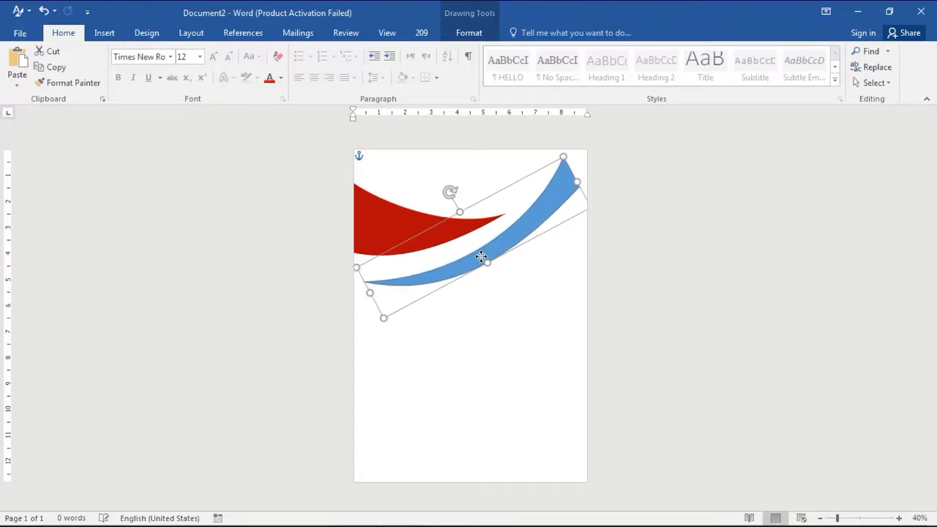
right_click(570, 194)
click(589, 286)
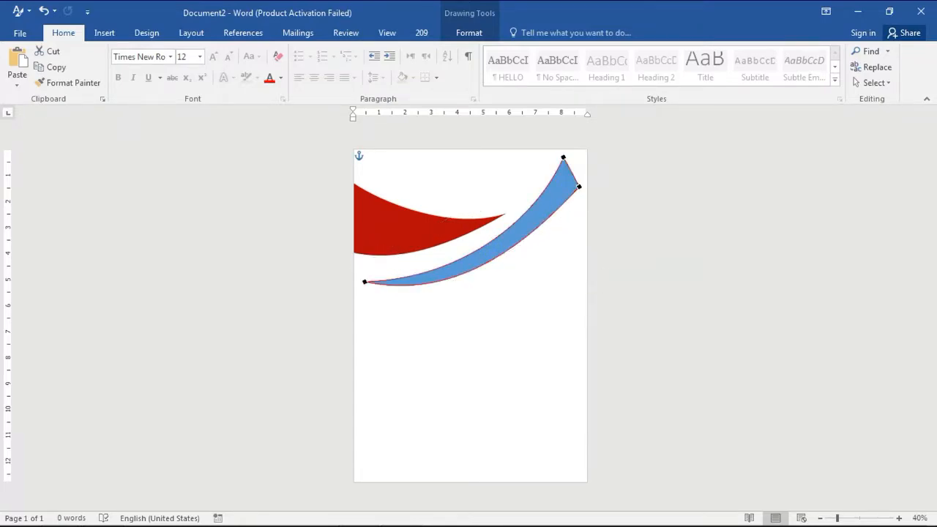
drag(532, 240, 554, 246)
drag(580, 187, 582, 192)
drag(556, 247, 543, 246)
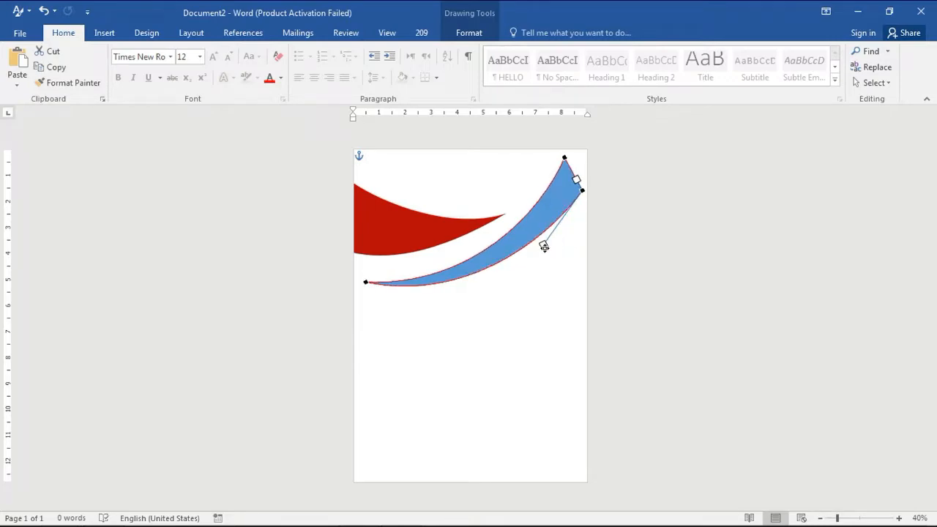
click(556, 215)
drag(557, 215, 583, 204)
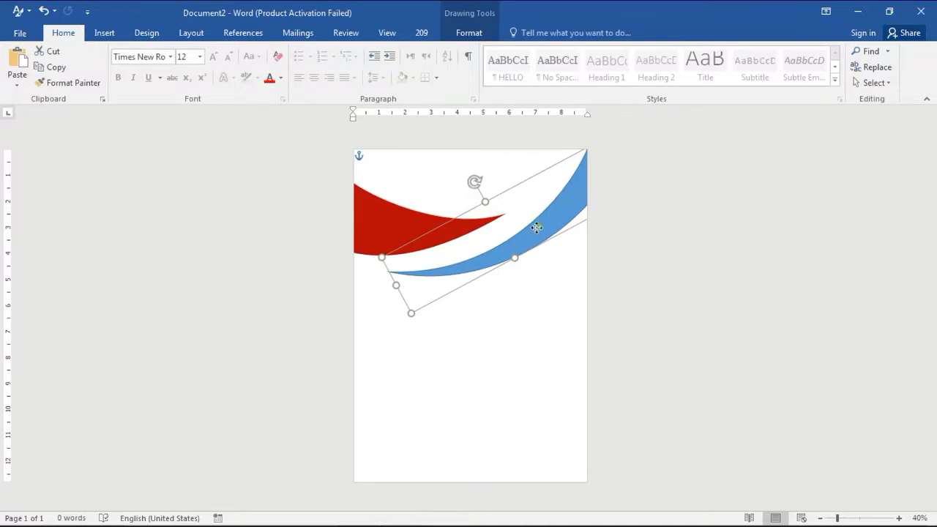
Move, enlarge and rotate the blue swoosh so it sweeps off the page's right edge beneath the red shape
mouse_move(537, 228)
mouse_down()
mouse_move(524, 217)
mouse_move(548, 216)
mouse_up()
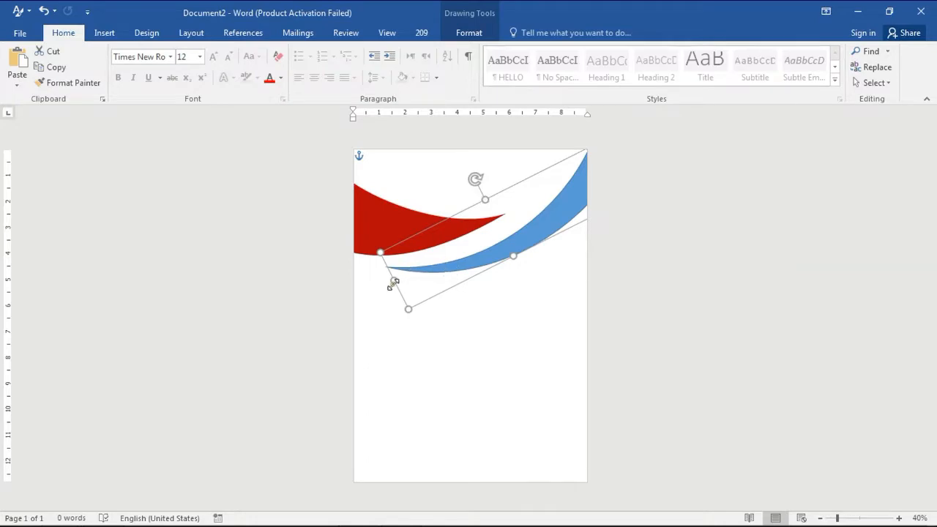
drag(394, 281, 351, 286)
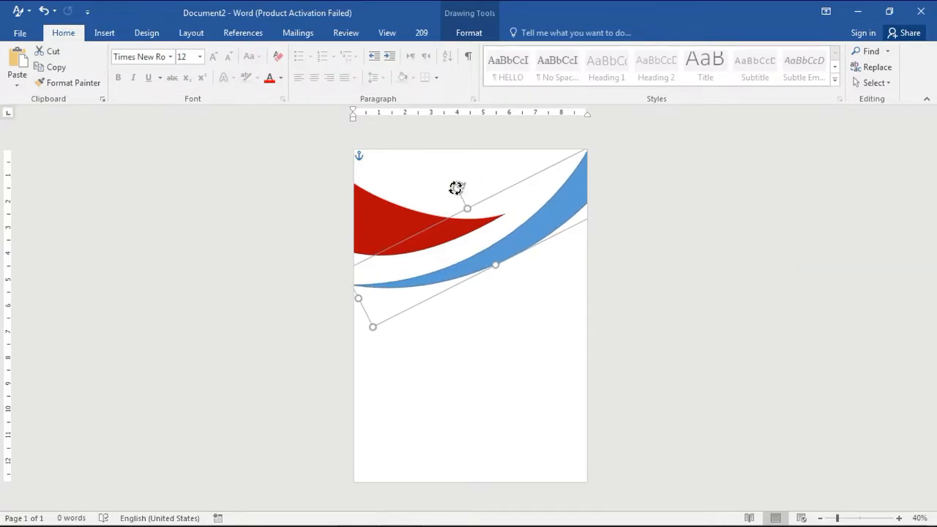
mouse_move(455, 188)
mouse_down()
mouse_move(447, 185)
mouse_move(461, 188)
mouse_up()
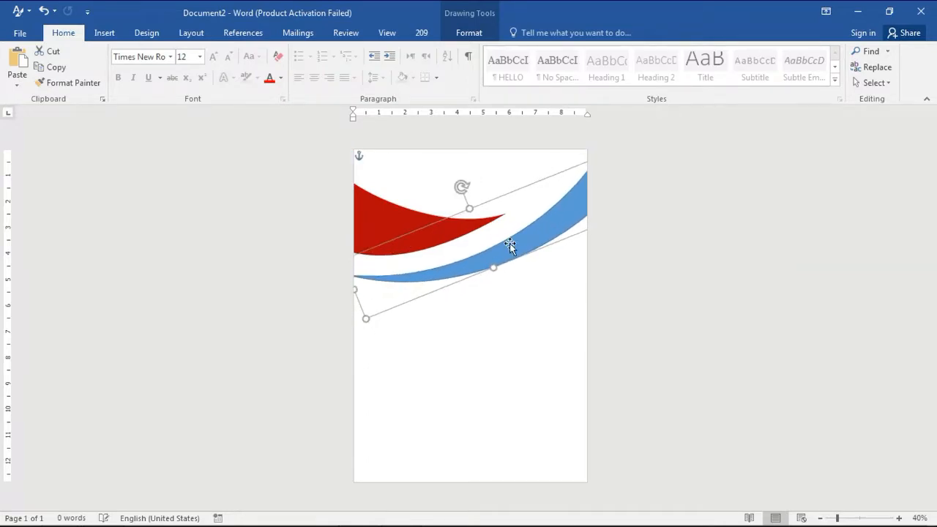
mouse_move(509, 243)
mouse_down()
mouse_move(502, 231)
mouse_move(522, 227)
mouse_move(515, 231)
mouse_up()
drag(467, 177, 464, 180)
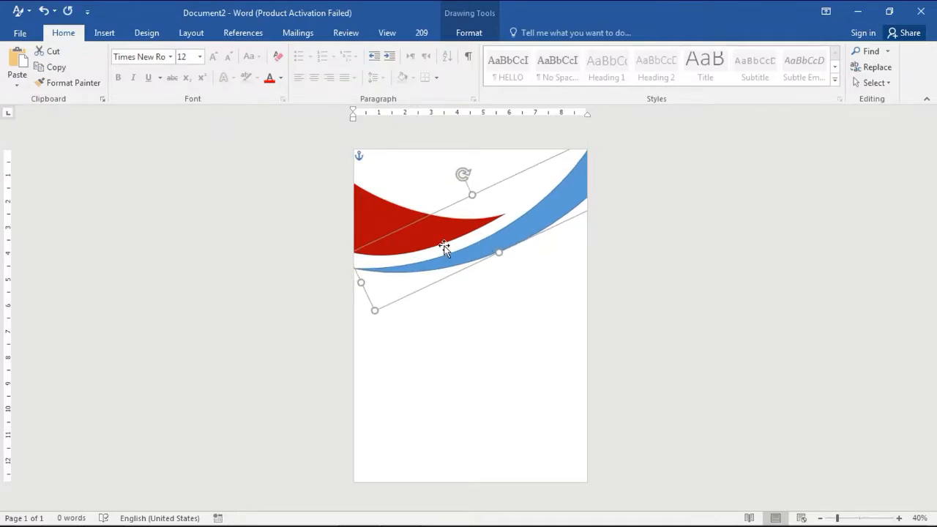
Nudge the red shape slightly downward
click(391, 223)
key(Down)
key(Down)
key(Down)
key(Down)
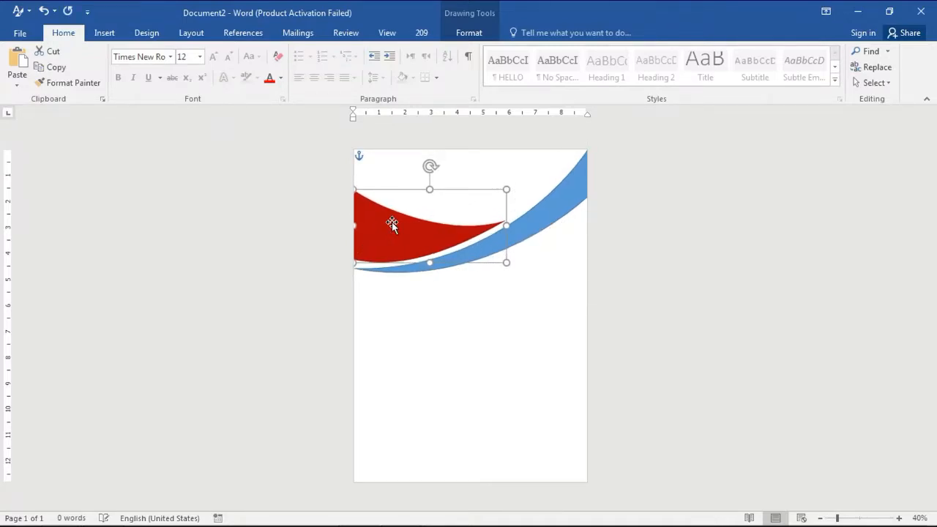
click(527, 224)
right_click(527, 224)
click(550, 301)
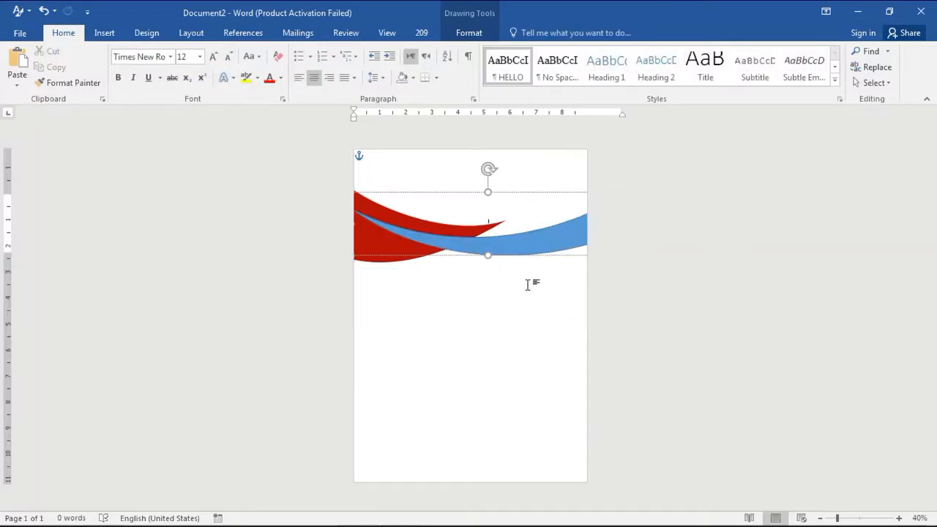
key(ctrl+z)
In point editing, adjust the handle of the blue swoosh's lower-left tip point to reshape its curve
right_click(508, 241)
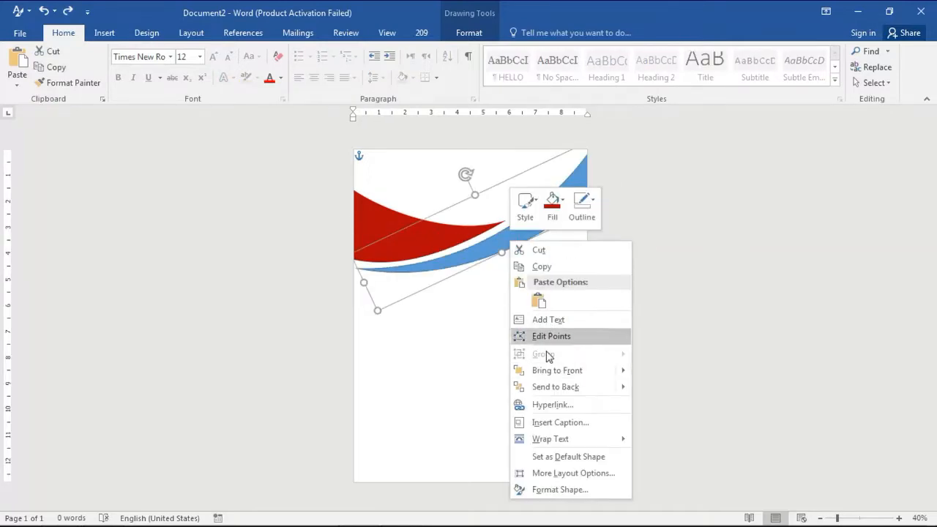
click(549, 335)
click(359, 270)
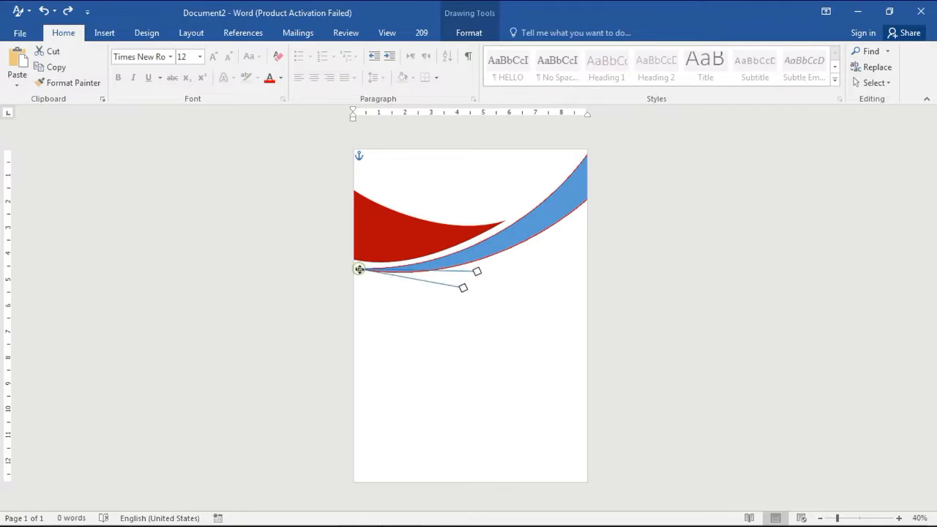
drag(463, 287, 485, 294)
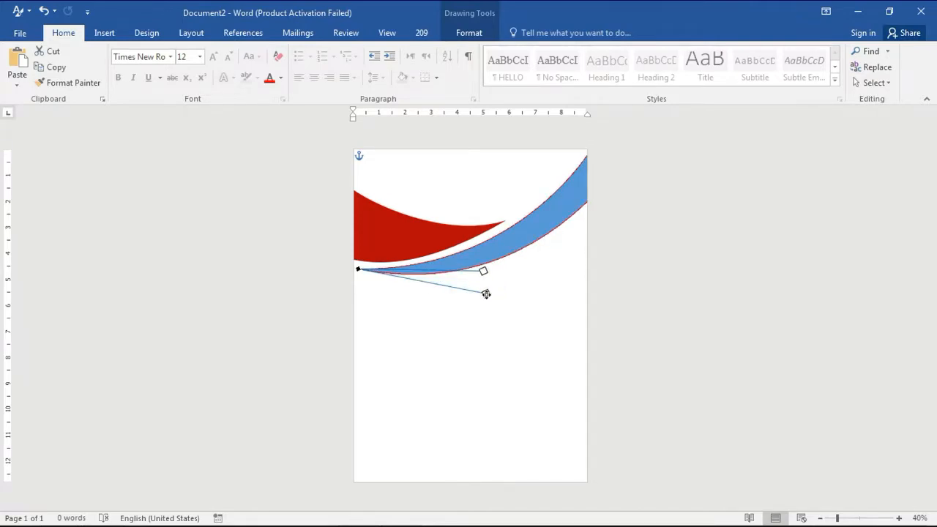
click(494, 260)
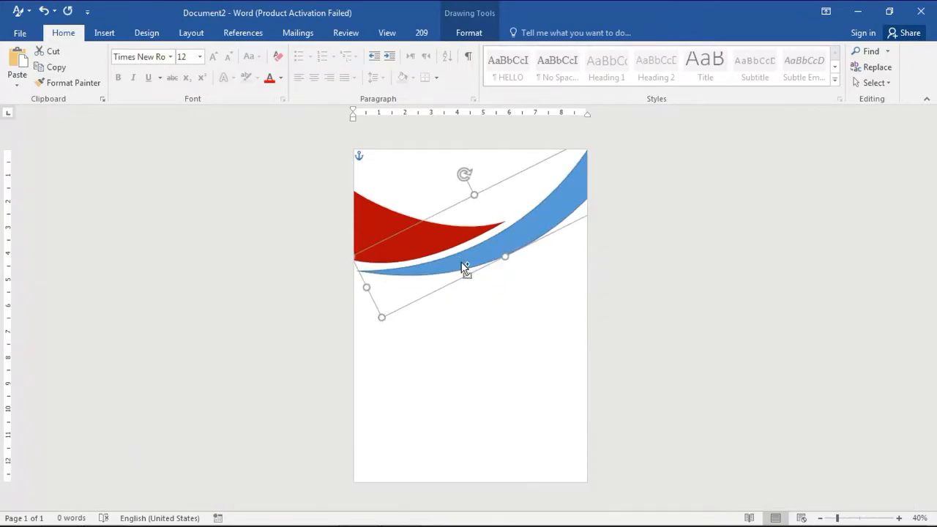
Duplicate the blue swoosh, move the copy lower on the page and open its points for editing
key(ctrl+d)
drag(502, 251, 474, 348)
drag(564, 233, 541, 292)
right_click(515, 289)
click(554, 124)
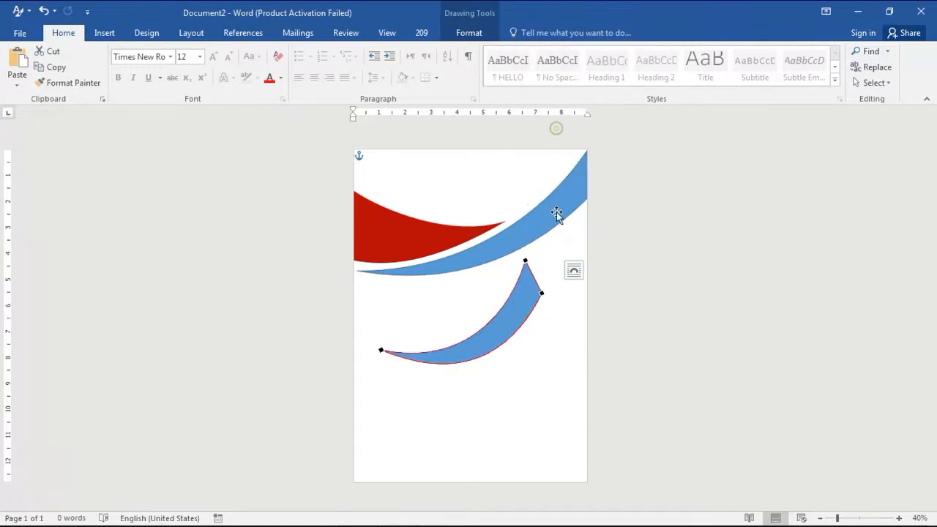
Reshape the duplicate swoosh by moving its right corner point and adjusting its lower-left point handle
drag(508, 308, 486, 325)
click(379, 352)
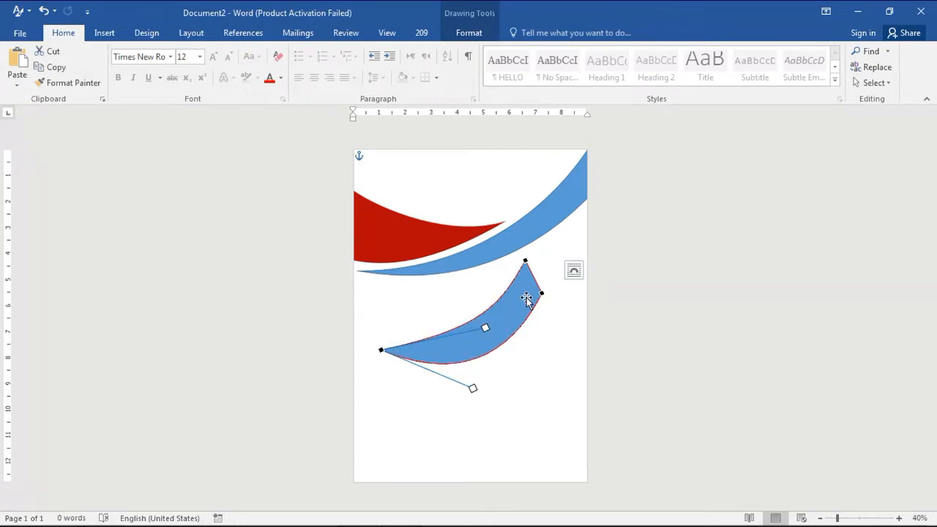
drag(542, 292, 545, 303)
drag(522, 349, 557, 281)
key(Escape)
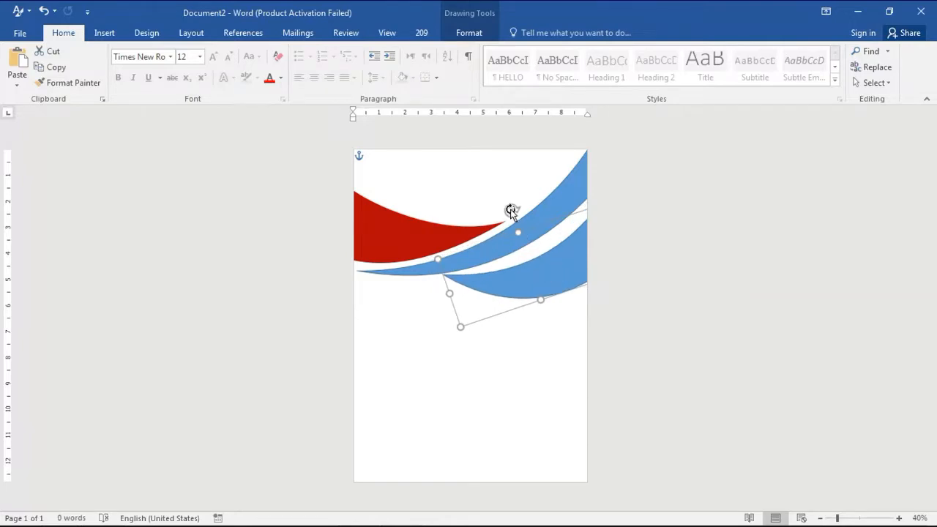
Rotate and reposition the duplicate swoosh so it sweeps off the page's right edge below the first swoosh
mouse_move(511, 211)
mouse_down()
mouse_move(500, 213)
mouse_move(510, 212)
mouse_up()
drag(550, 276, 535, 284)
right_click(534, 289)
click(531, 307)
drag(499, 212, 501, 211)
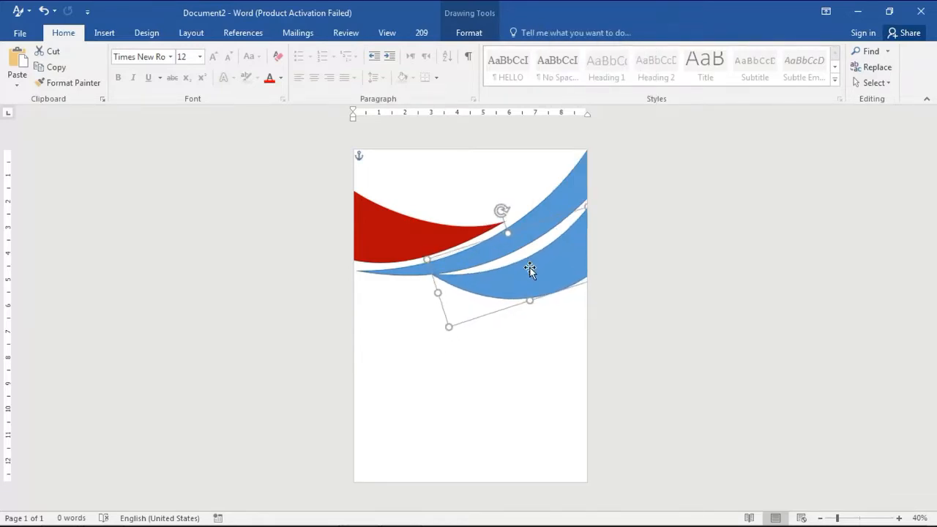
In point editing, move the duplicate's left tip point inward and adjust its handle
right_click(529, 270)
click(575, 107)
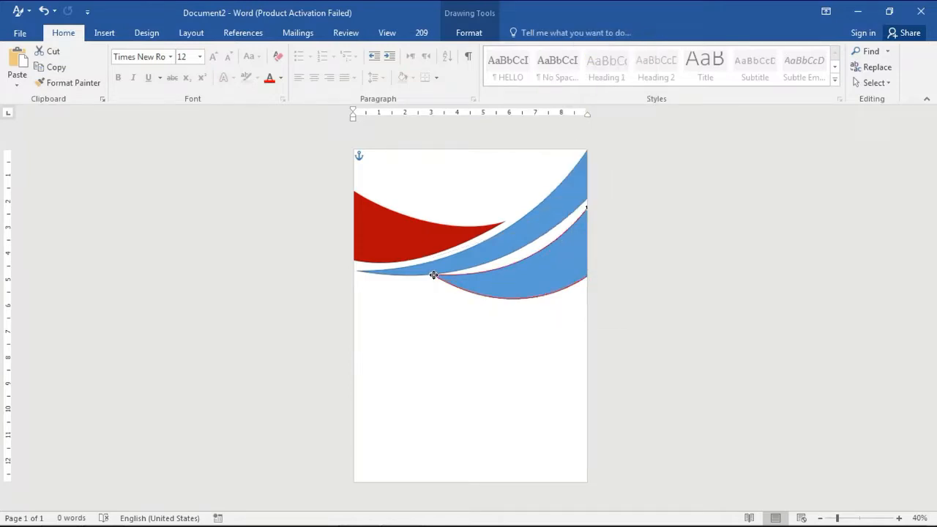
drag(434, 275, 447, 285)
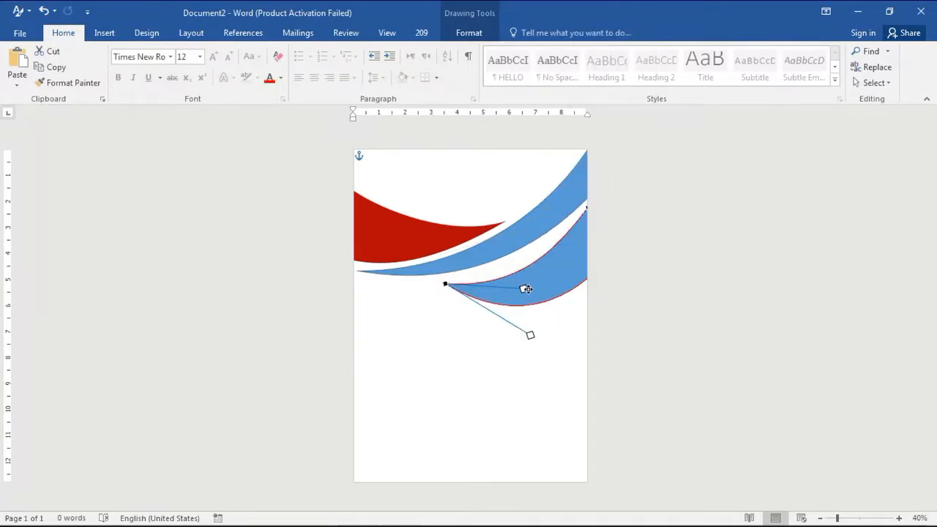
drag(525, 289, 521, 270)
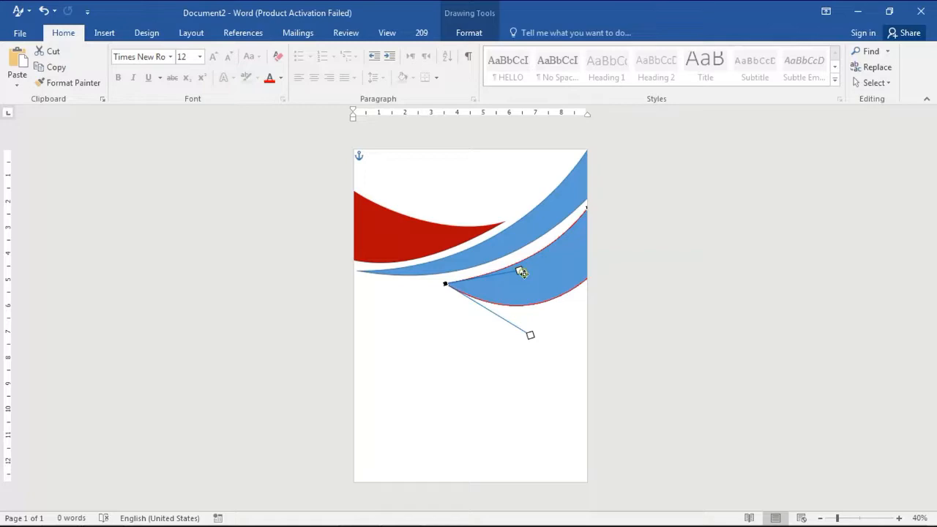
Adjust the duplicate swoosh's left tip point and its handles to sharpen its taper, then leave point editing
click(586, 208)
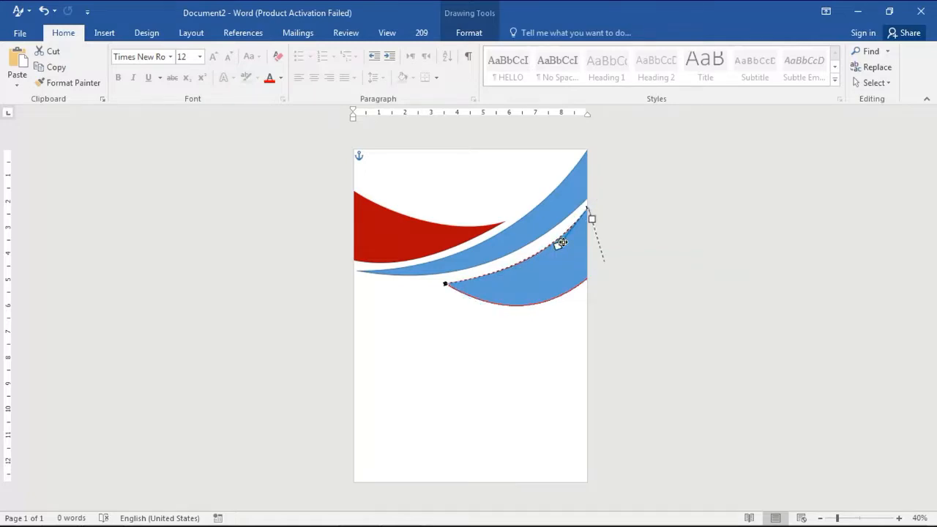
drag(572, 239, 572, 239)
click(571, 239)
click(445, 283)
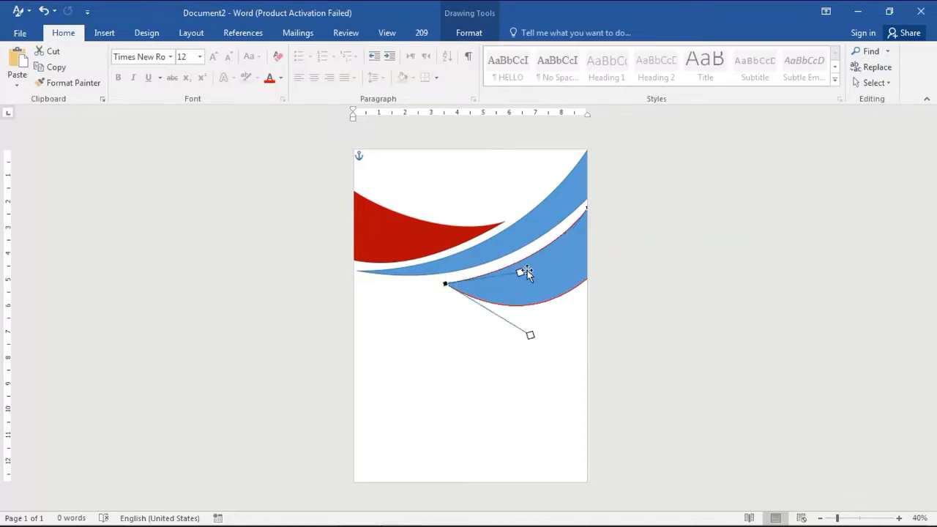
drag(522, 272, 526, 278)
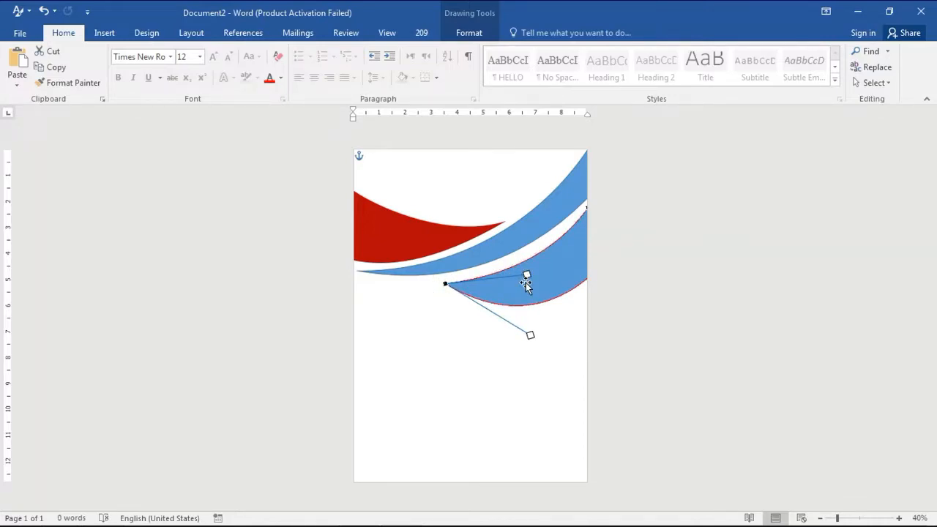
drag(530, 334, 553, 305)
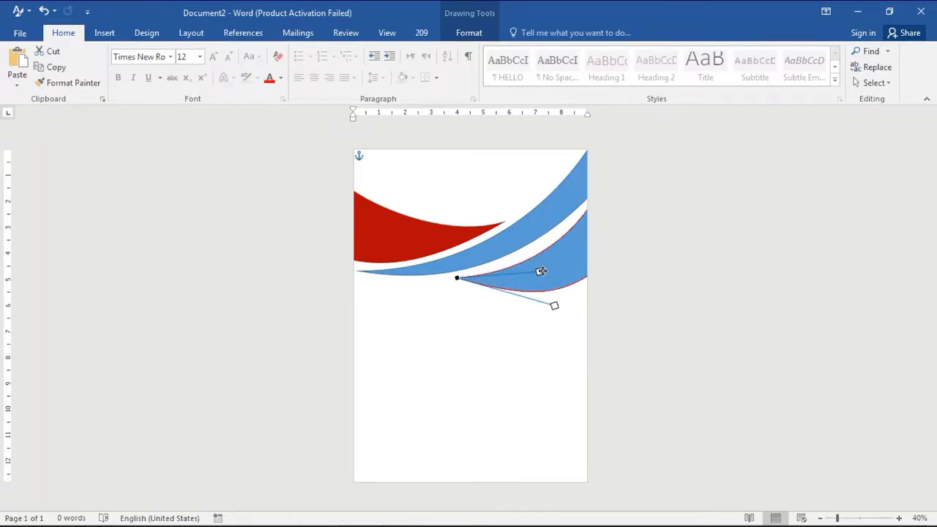
drag(543, 267, 541, 263)
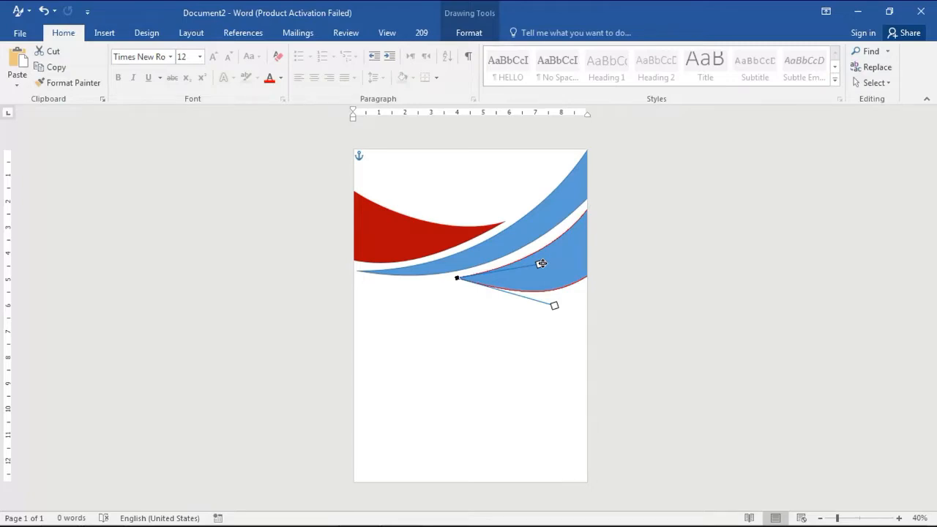
drag(556, 305, 532, 301)
key(Escape)
key(Escape)
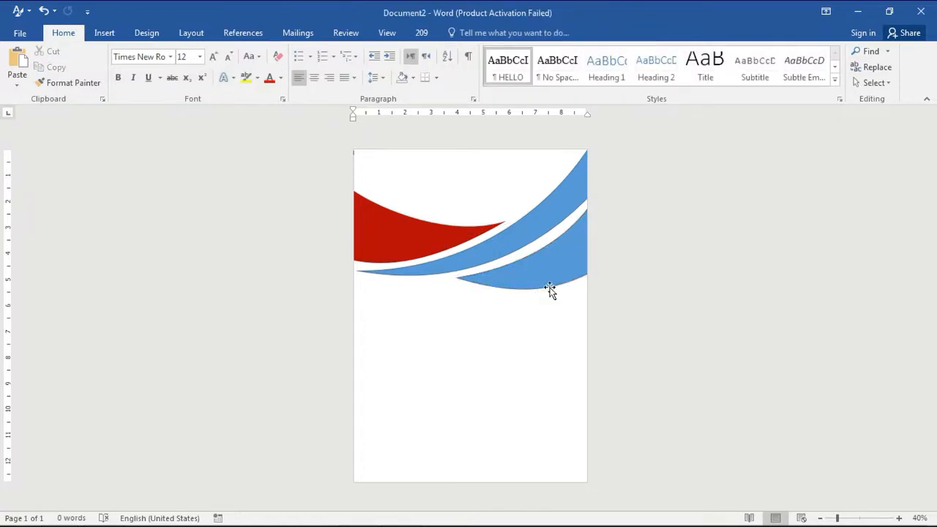
Adjust the left tip handle of the upper blue swoosh in point editing and rotate that swoosh slightly
click(480, 249)
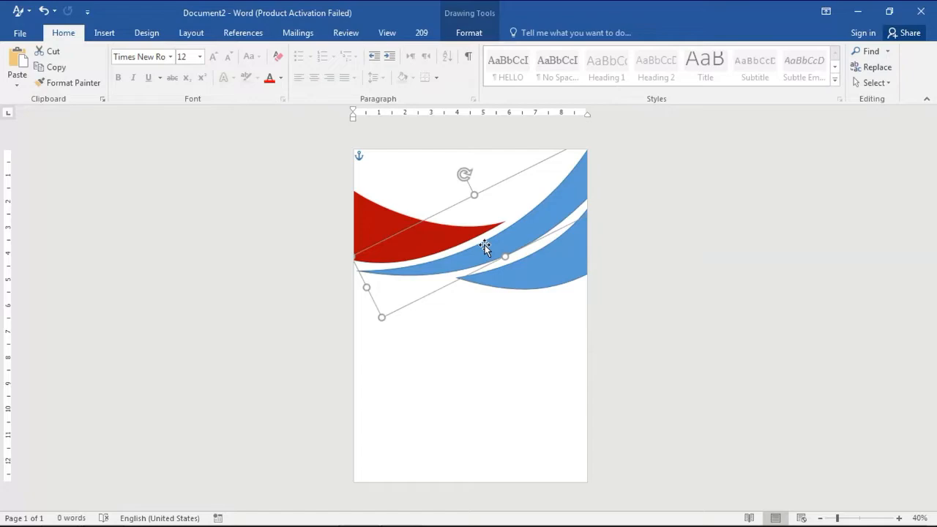
right_click(483, 246)
click(520, 340)
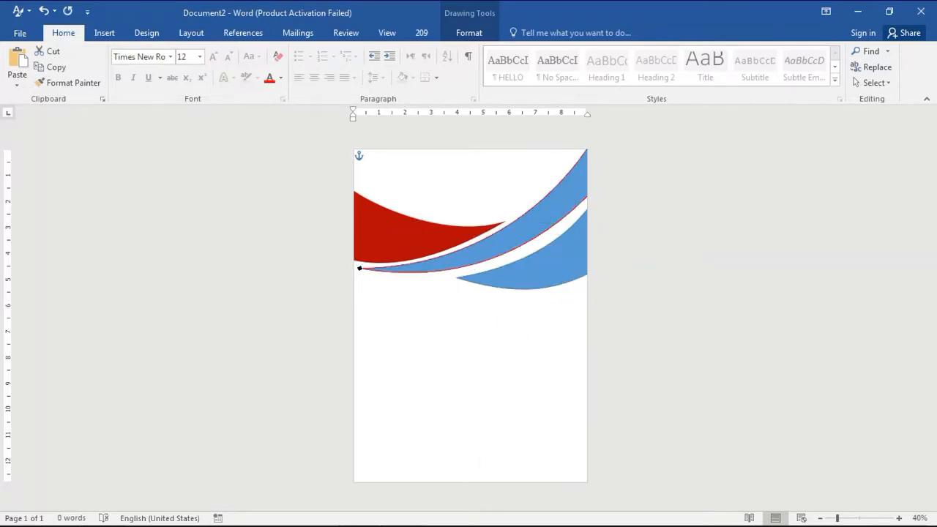
click(361, 270)
mouse_move(485, 268)
mouse_down()
mouse_move(487, 285)
mouse_move(490, 266)
mouse_up()
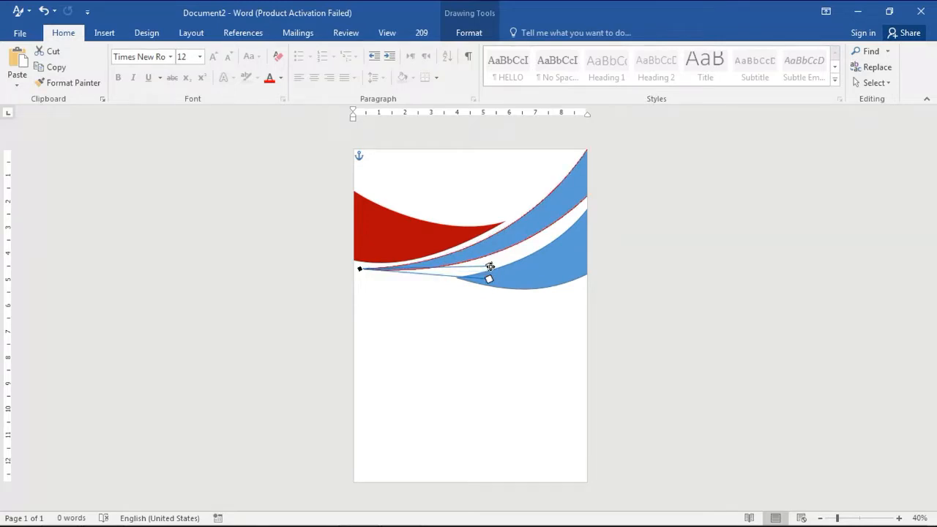
click(517, 270)
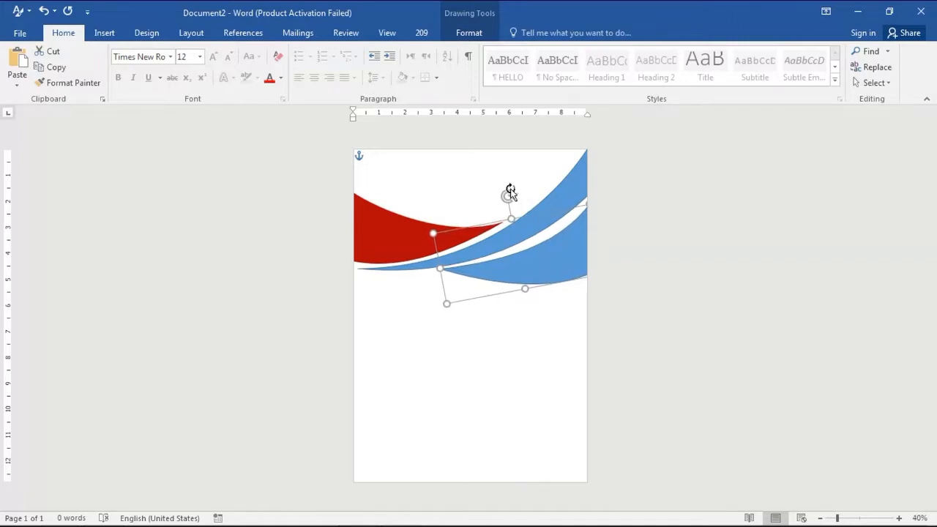
mouse_move(509, 198)
mouse_down()
mouse_move(501, 201)
mouse_move(513, 192)
mouse_up()
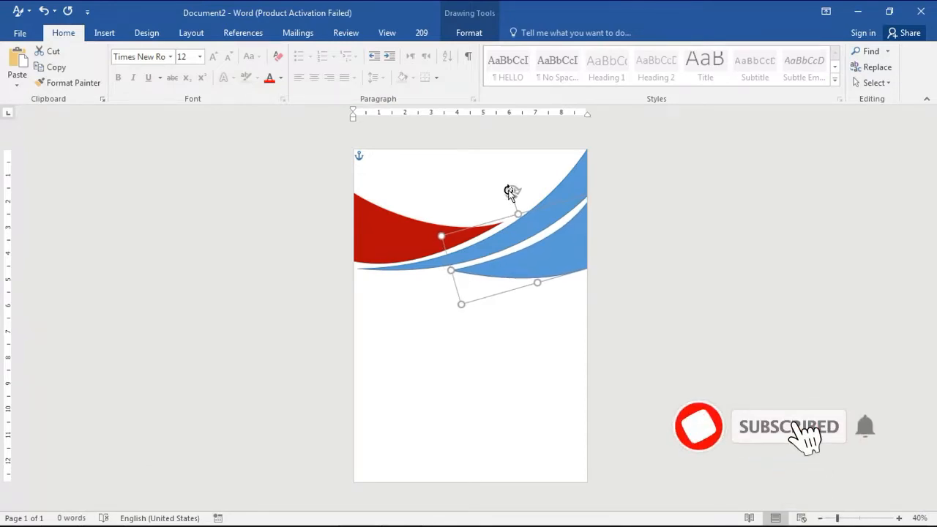
click(448, 330)
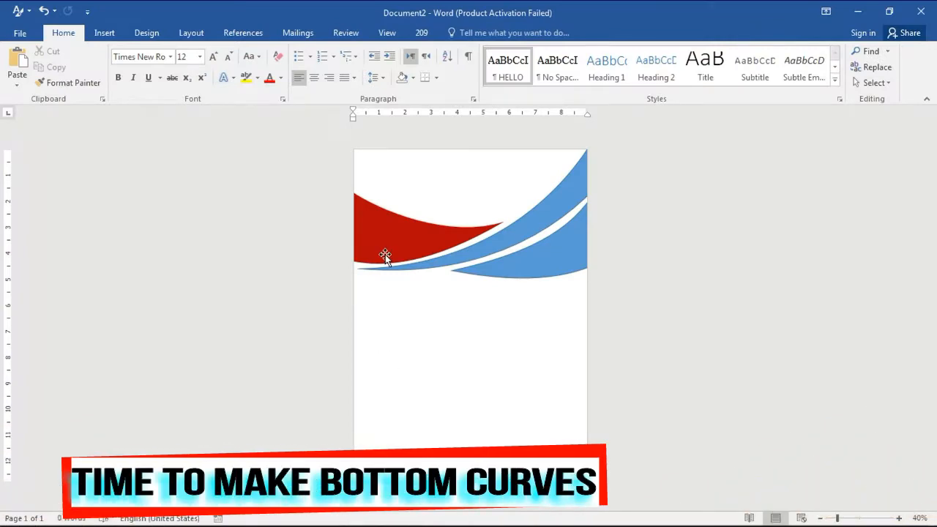
Duplicate the red swoosh to the bottom of the page and reshape the copy's curve in point editing
click(392, 250)
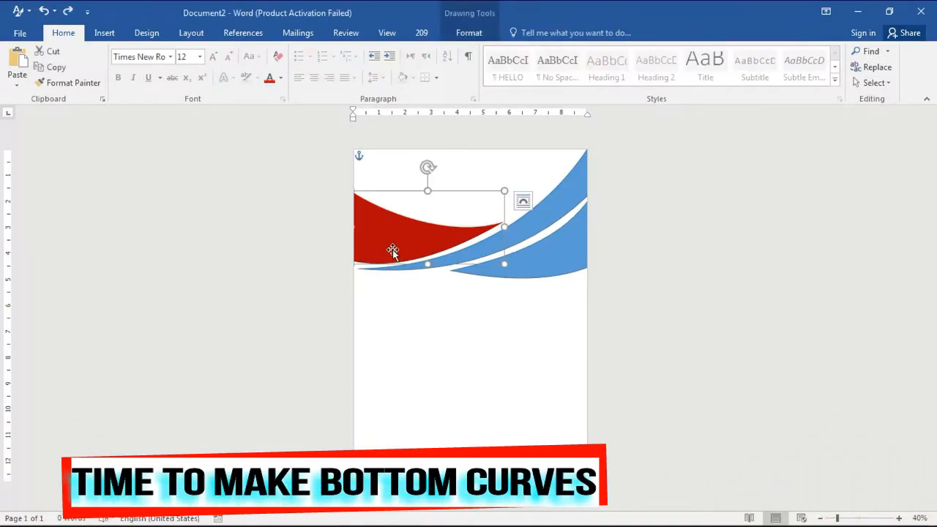
drag(392, 249, 386, 467)
right_click(441, 451)
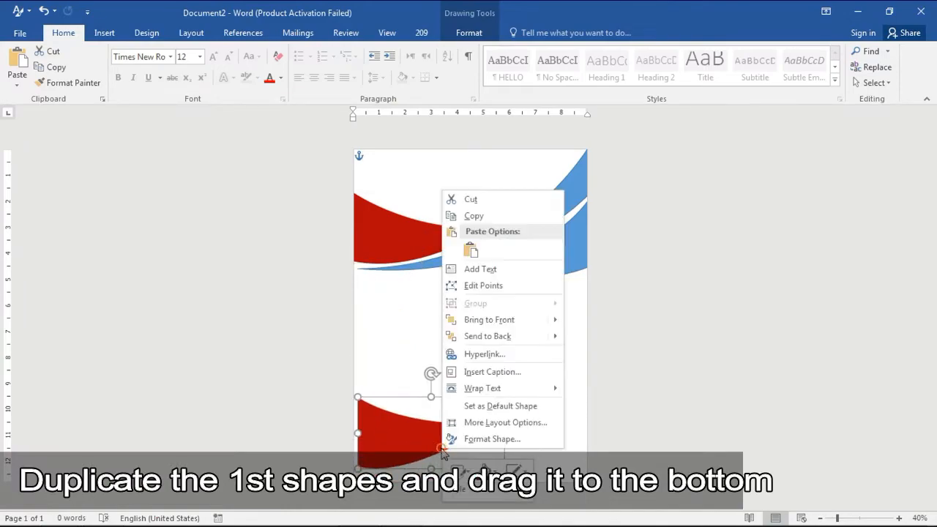
click(490, 293)
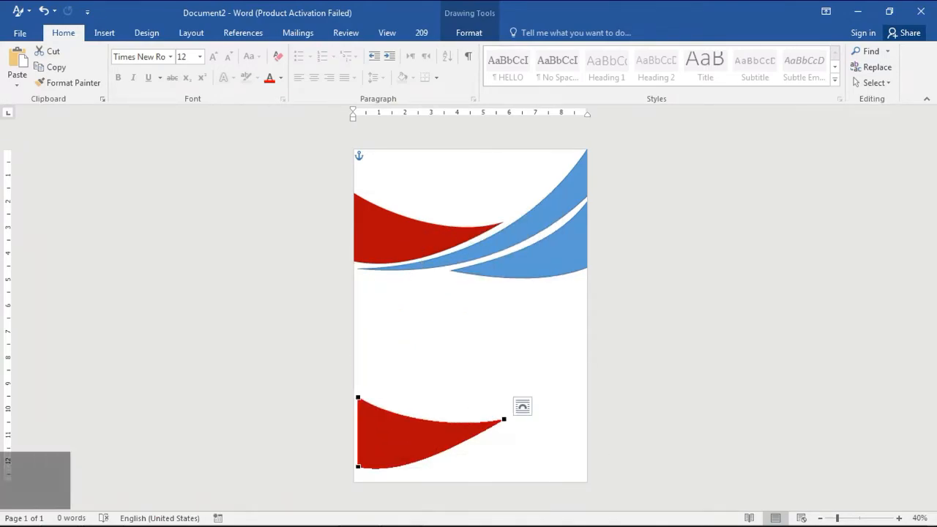
click(505, 419)
mouse_move(432, 464)
mouse_down()
mouse_move(464, 466)
mouse_move(430, 456)
mouse_move(431, 478)
mouse_up()
Insert a rectangle about 1.55 by 6.71 inches and rotate it diagonally across the lower right of the page
click(104, 32)
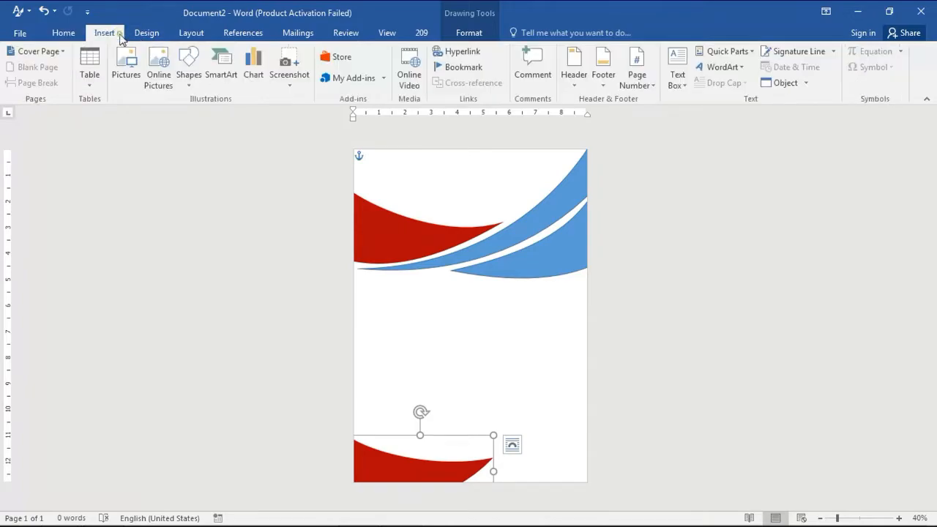
click(188, 74)
click(250, 182)
drag(408, 375, 581, 419)
drag(496, 355, 466, 363)
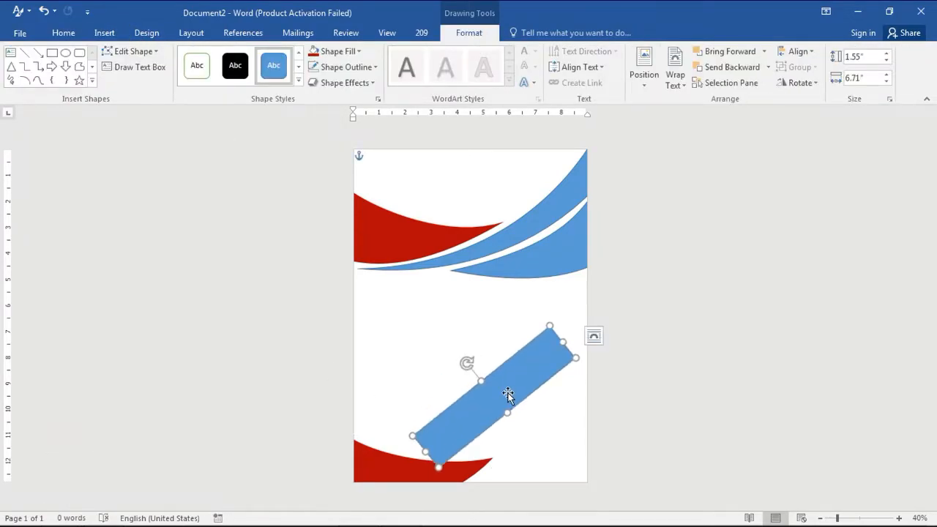
drag(508, 395, 526, 387)
drag(485, 355, 488, 355)
Reshape the rectangle into a curved, tapered band by editing its corner points and bending its long sides
right_click(500, 388)
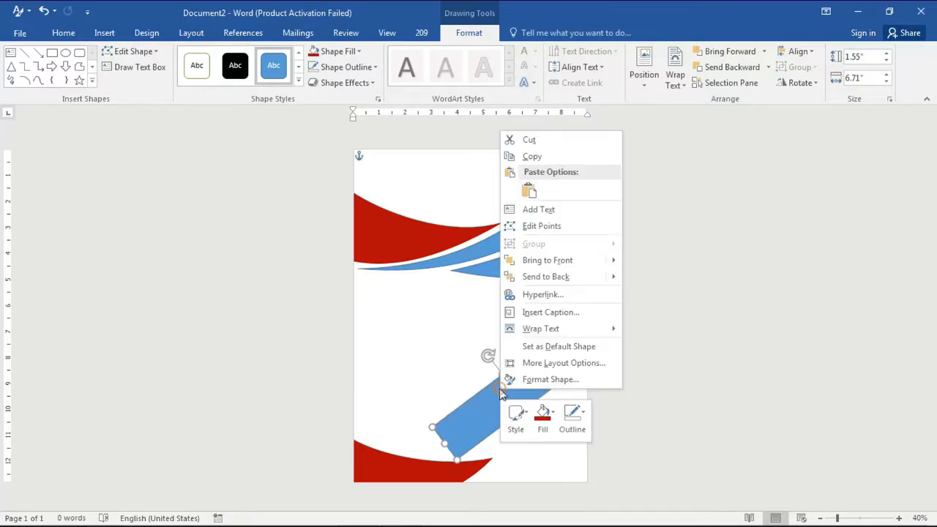
click(538, 228)
right_click(445, 442)
click(484, 334)
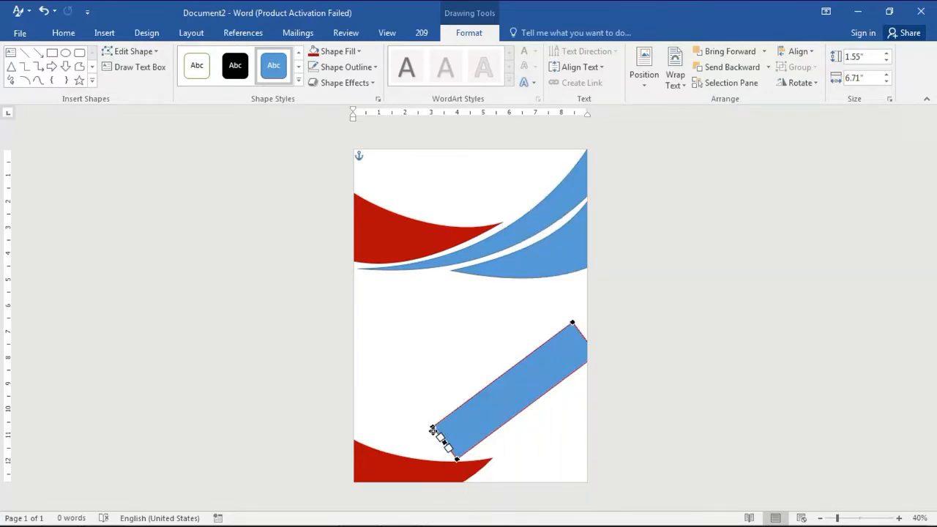
right_click(433, 431)
click(472, 319)
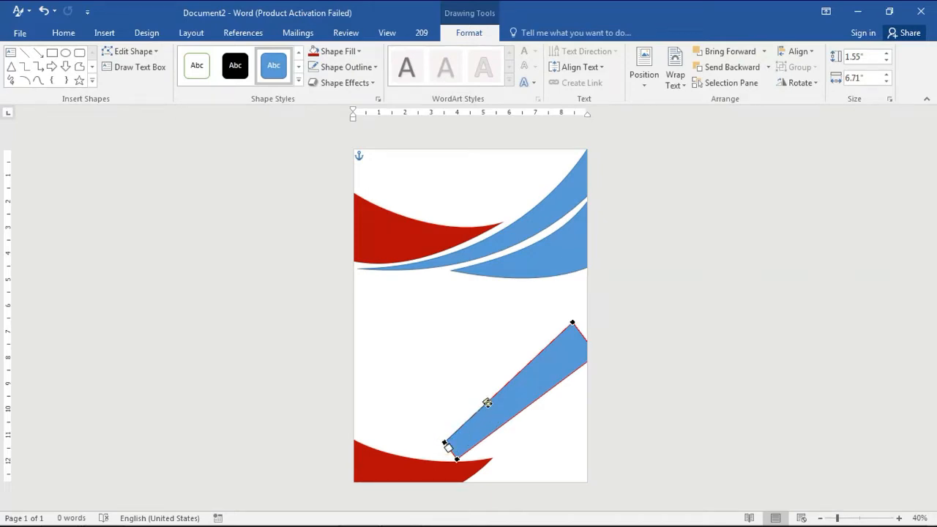
drag(488, 403, 501, 405)
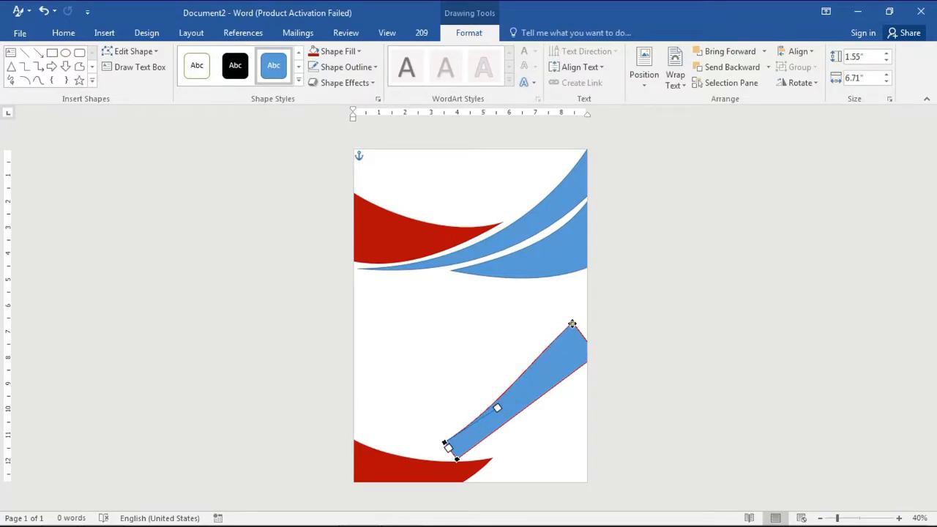
click(572, 324)
drag(534, 366, 546, 392)
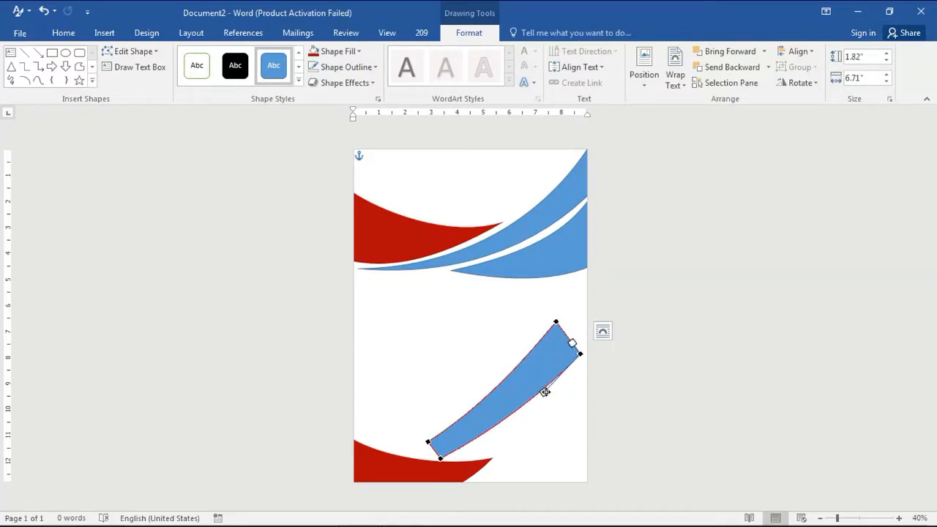
click(557, 321)
click(427, 441)
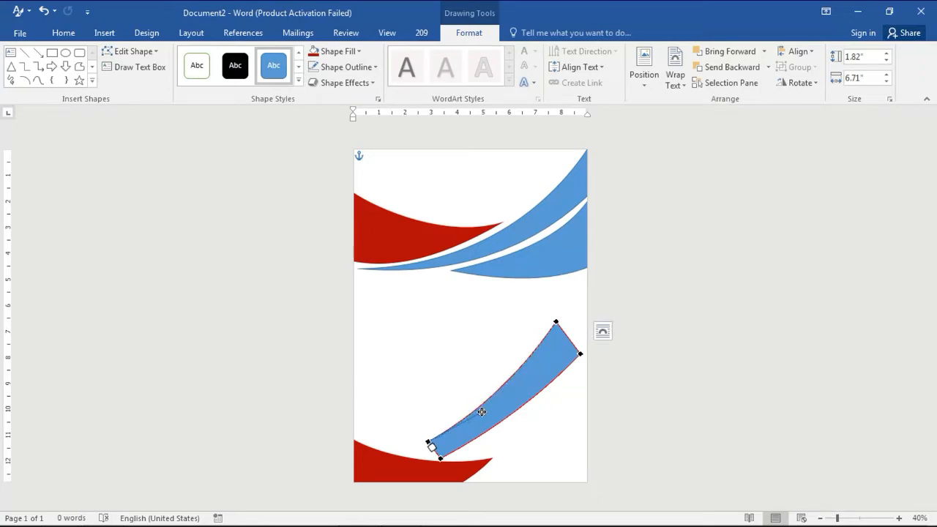
Move the blue band into the bottom-right corner, enlarge it to about 2.09 by 7.57 inches and rotate it slightly
drag(533, 410, 549, 445)
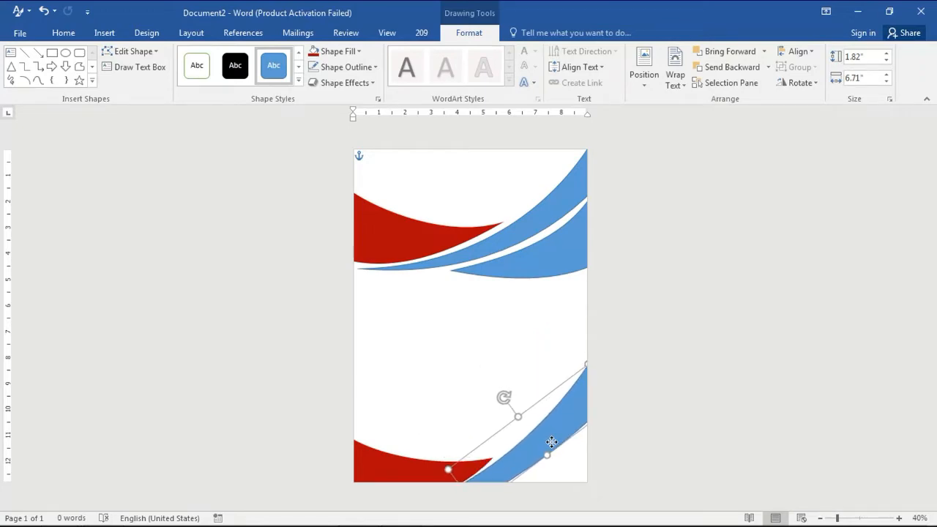
drag(503, 397, 502, 401)
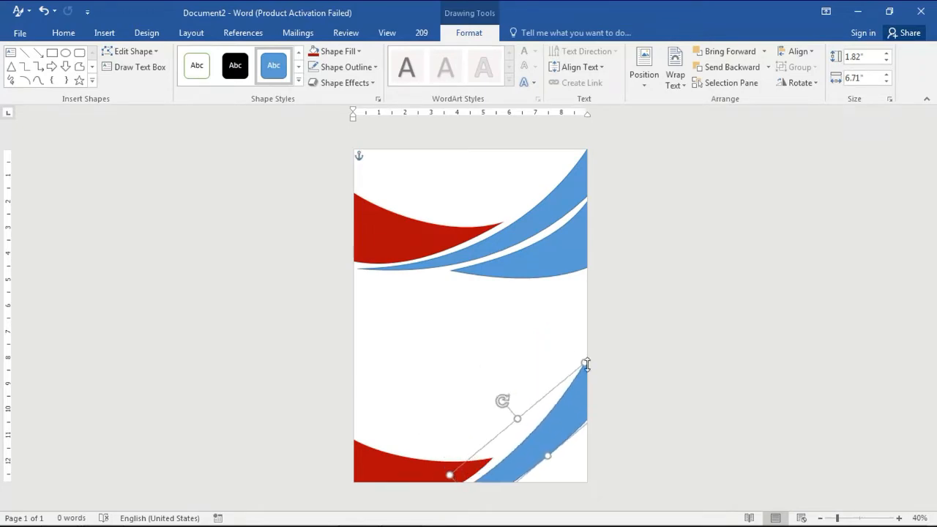
drag(583, 360, 586, 352)
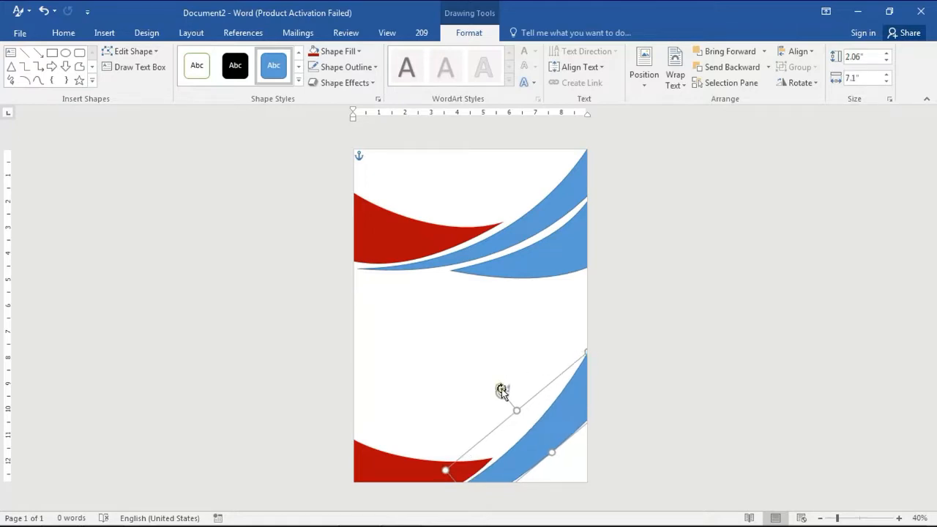
drag(499, 391, 499, 395)
drag(583, 352, 593, 342)
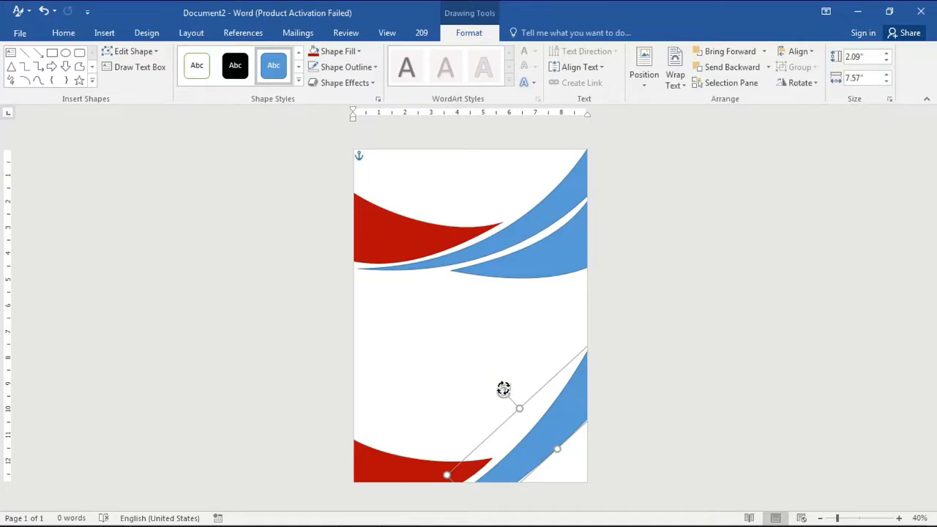
drag(502, 389, 506, 388)
Reshape the upper edge of the bottom red swoosh by adjusting its point handle in point editing
click(416, 473)
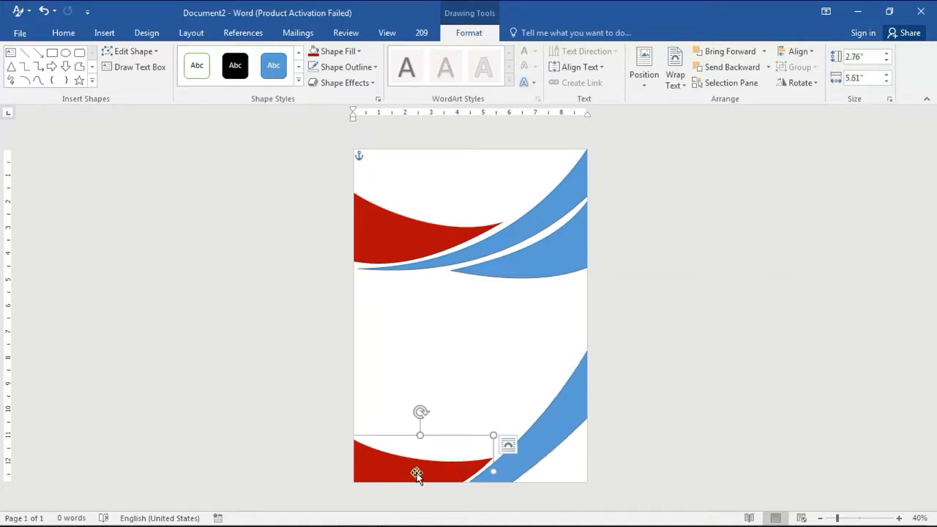
right_click(468, 467)
click(520, 301)
drag(496, 456, 491, 450)
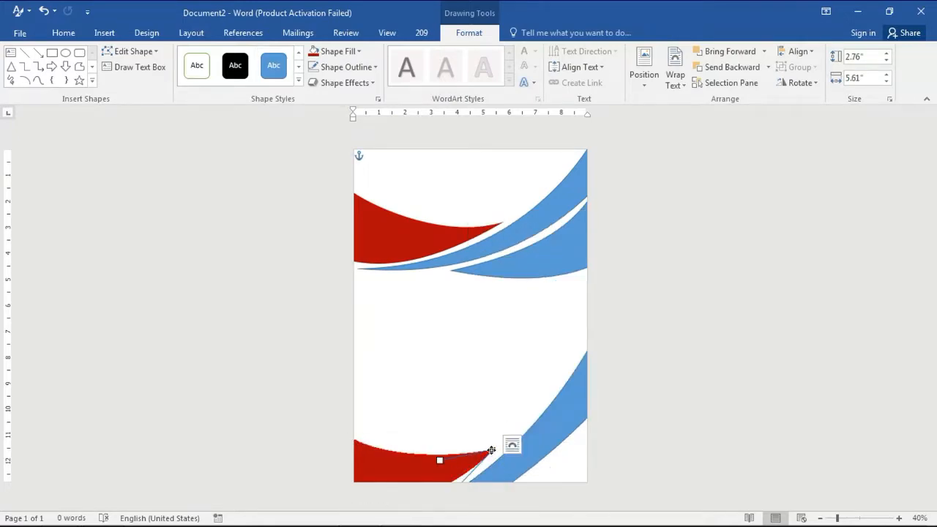
drag(432, 465, 423, 477)
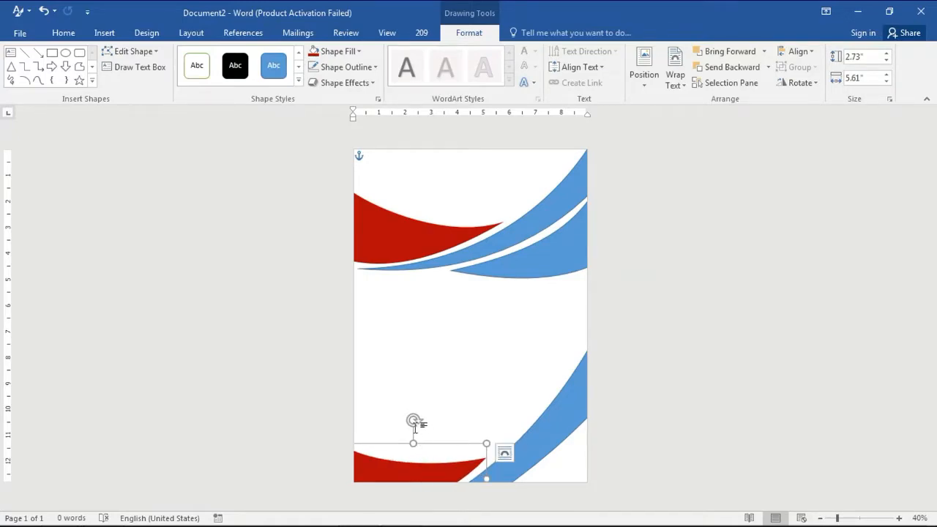
Fine-tune the angles of the bottom blue band and bottom red swoosh, nudging the red swoosh slightly upward
click(531, 433)
drag(505, 394, 507, 393)
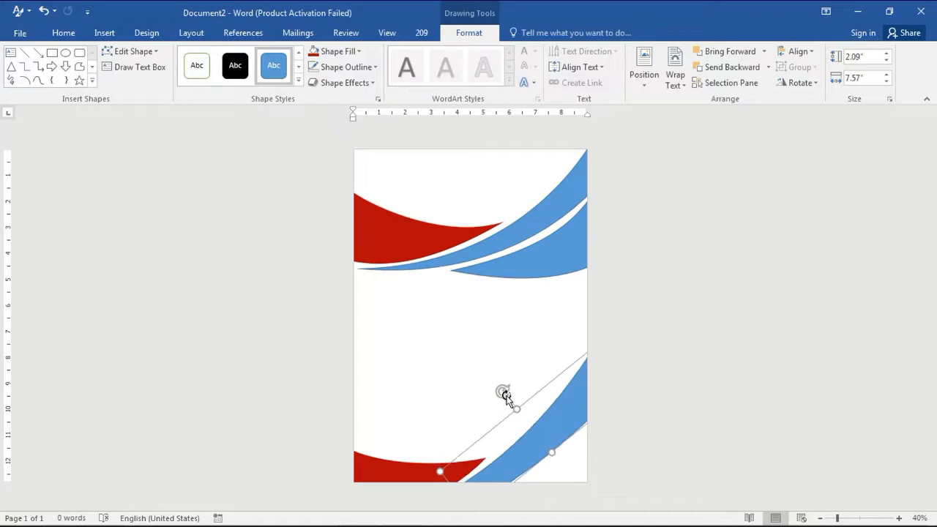
click(418, 471)
drag(419, 421, 425, 422)
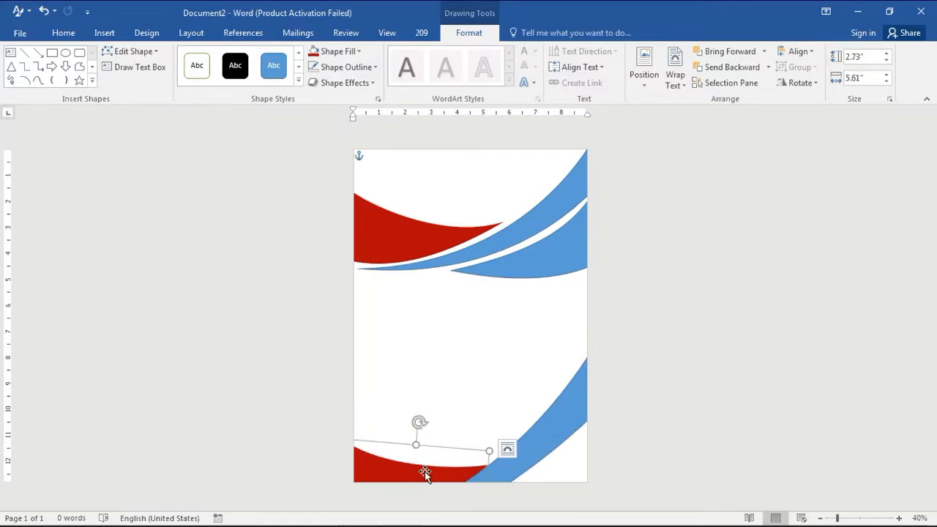
key(Up)
key(Up)
key(Up)
key(Up)
key(Up)
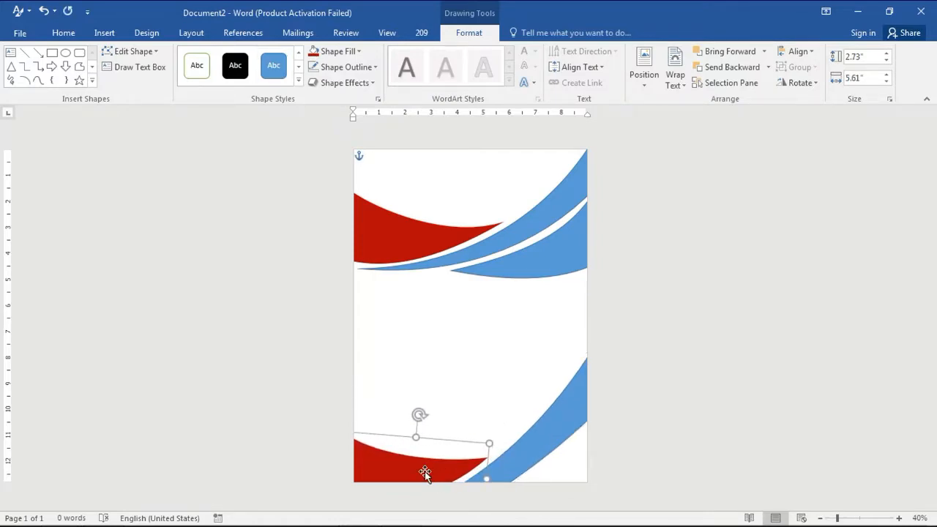
key(Down)
key(Up)
key(Down)
click(544, 446)
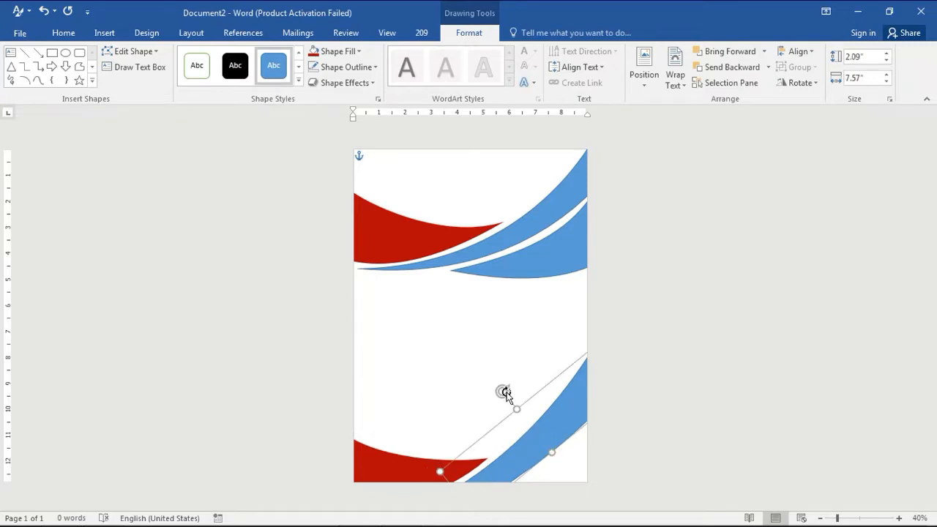
drag(501, 391, 514, 398)
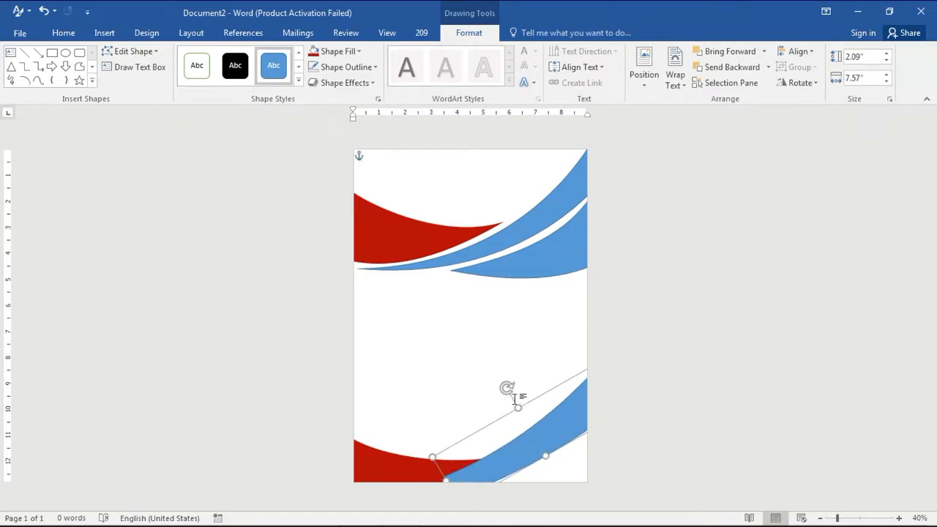
Adjust the angles of the bottom blue band and the bottom red swoosh with slight rotations
drag(541, 445, 542, 455)
drag(511, 400, 512, 403)
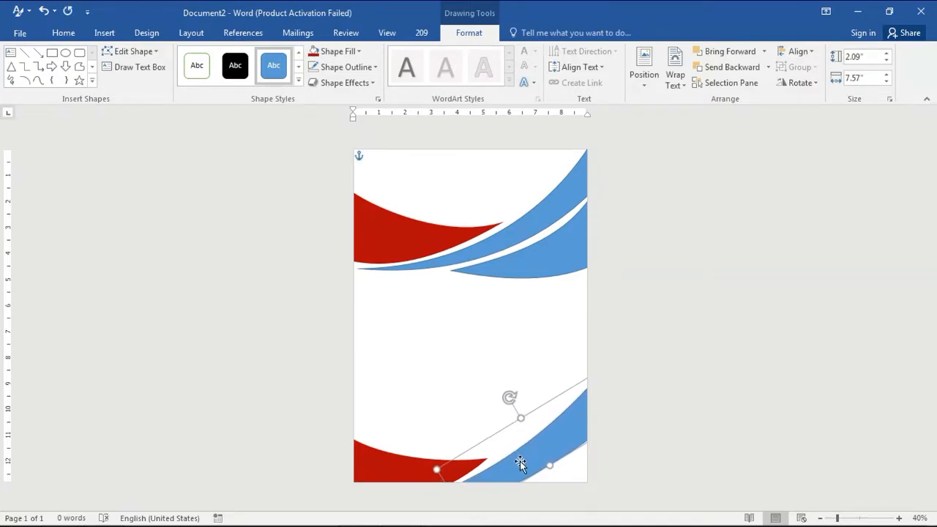
click(417, 468)
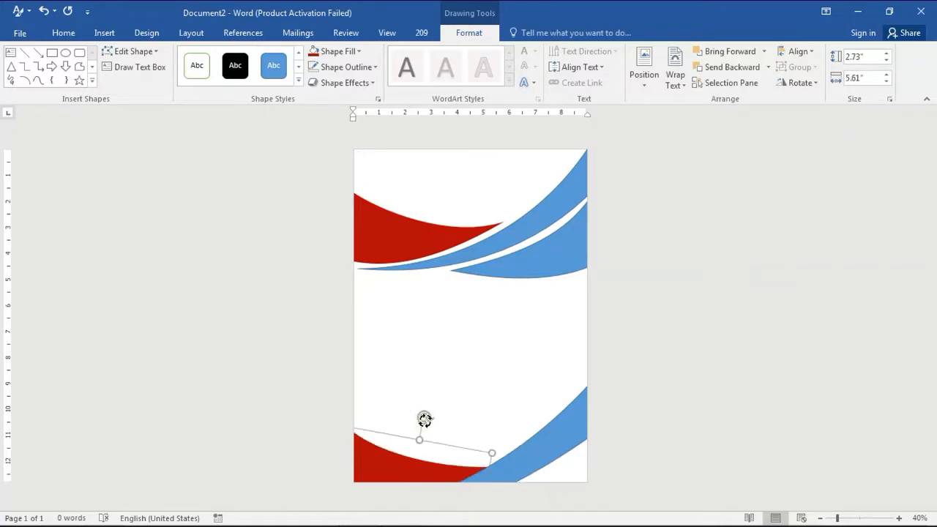
drag(424, 419, 425, 412)
Nudge the bottom red swoosh and blue band slightly up and left into their final positions
click(509, 472)
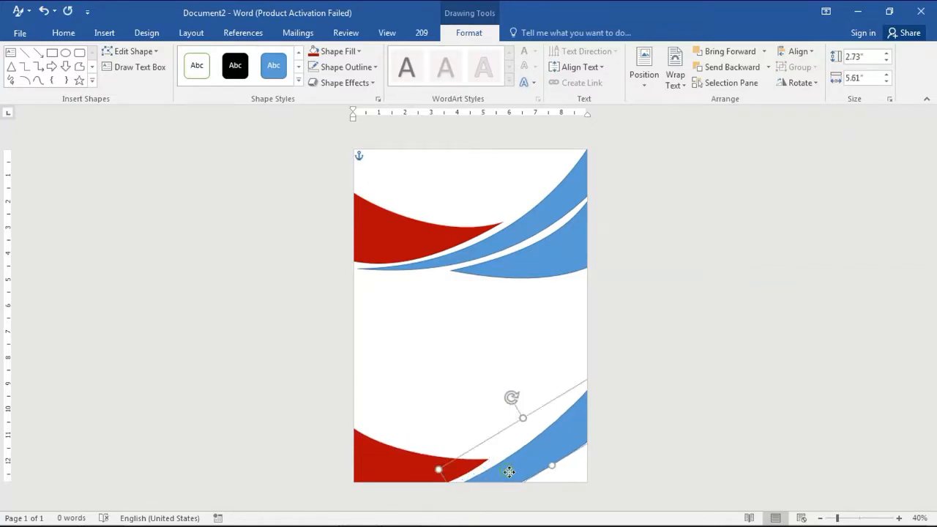
drag(423, 459, 423, 466)
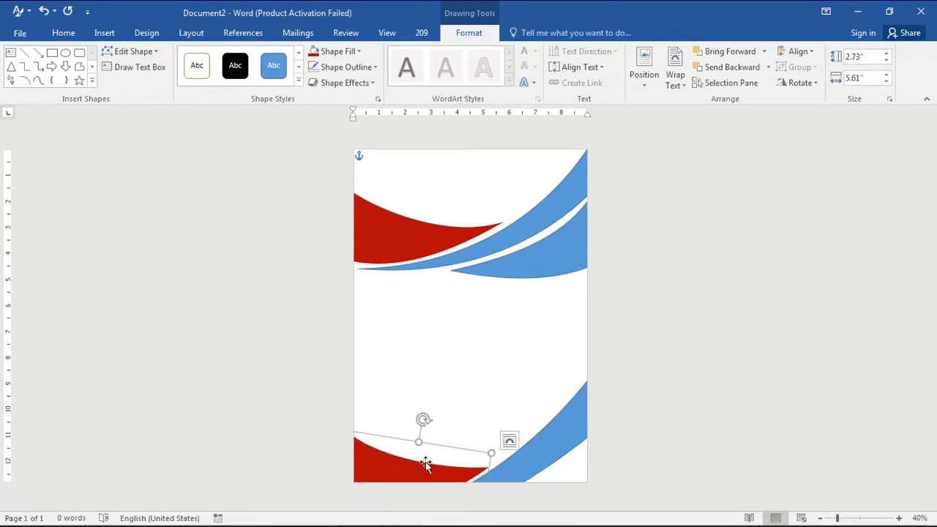
key(Up)
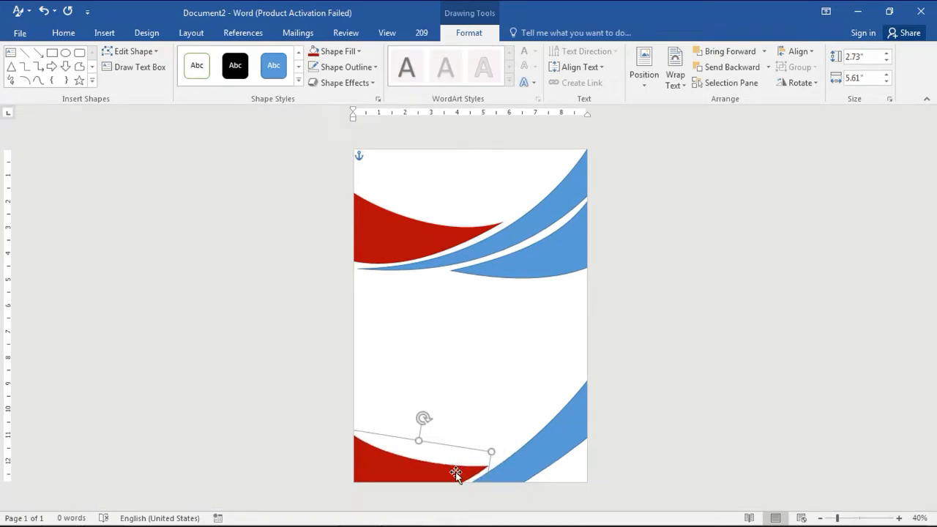
key(Left)
key(Left)
click(530, 467)
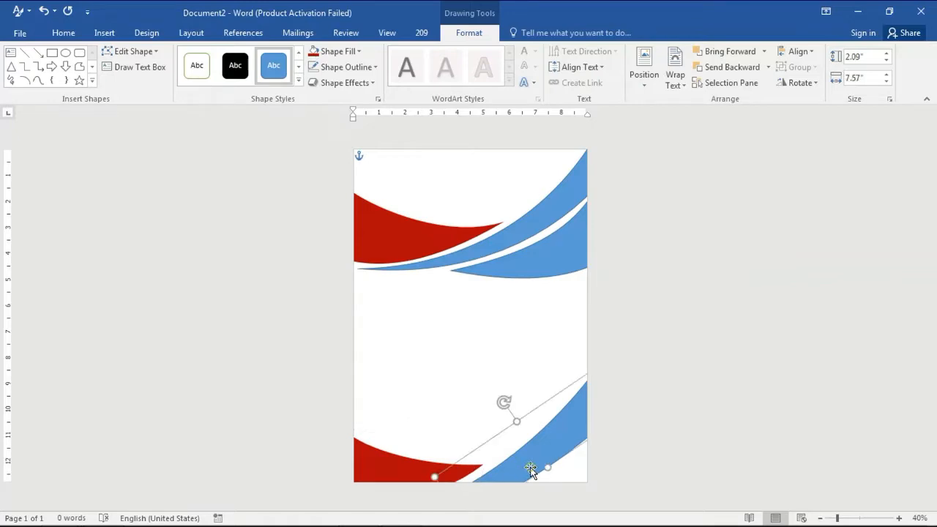
key(Up)
key(Left)
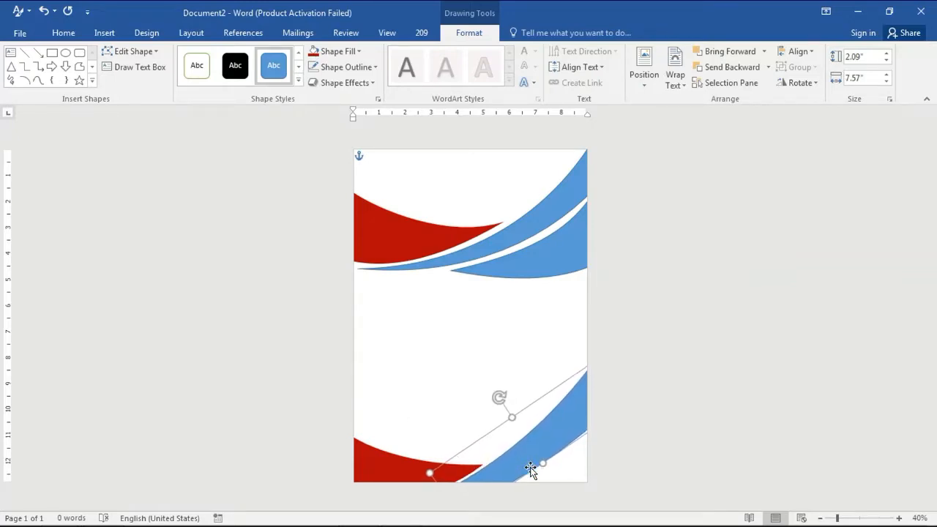
click(392, 474)
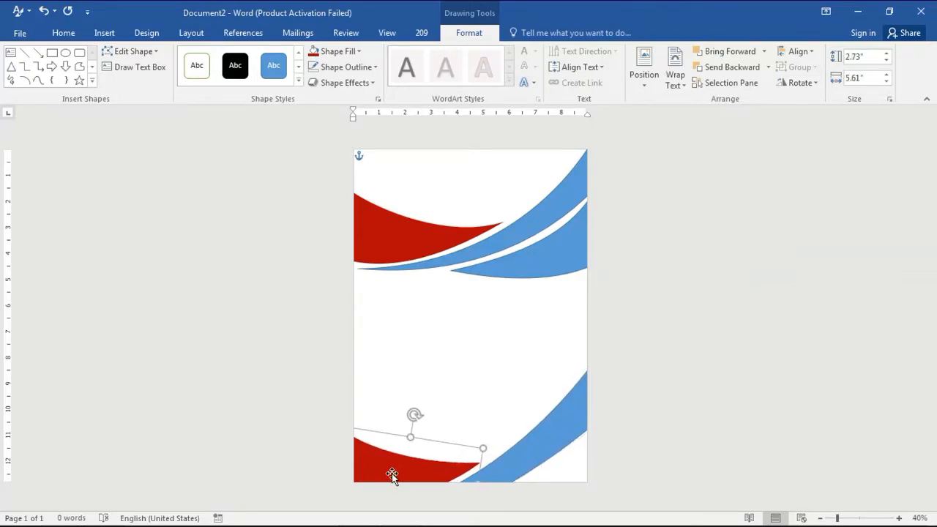
click(520, 464)
Insert a new shape and place it over the bottom-right blue band
click(104, 32)
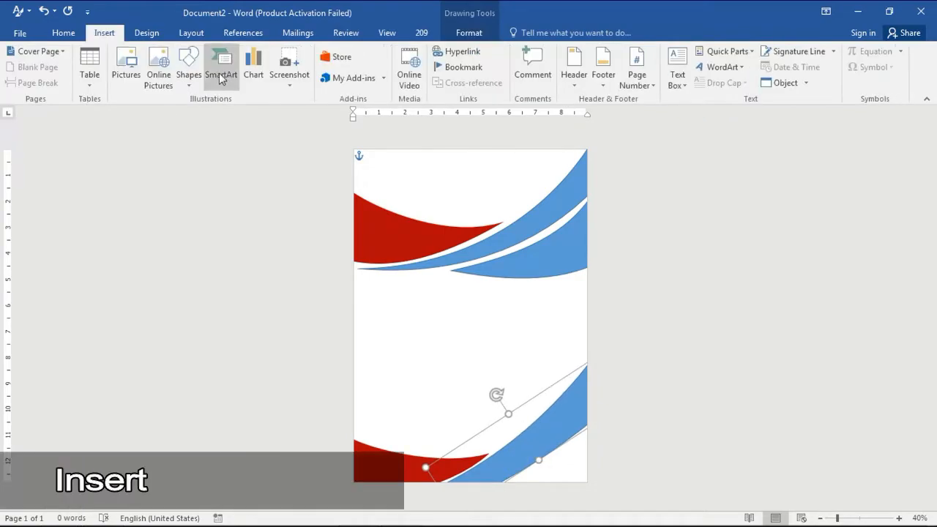
click(188, 73)
click(237, 114)
drag(488, 306, 412, 373)
drag(452, 304, 412, 305)
drag(450, 281, 392, 337)
drag(485, 299, 491, 339)
drag(418, 359, 558, 470)
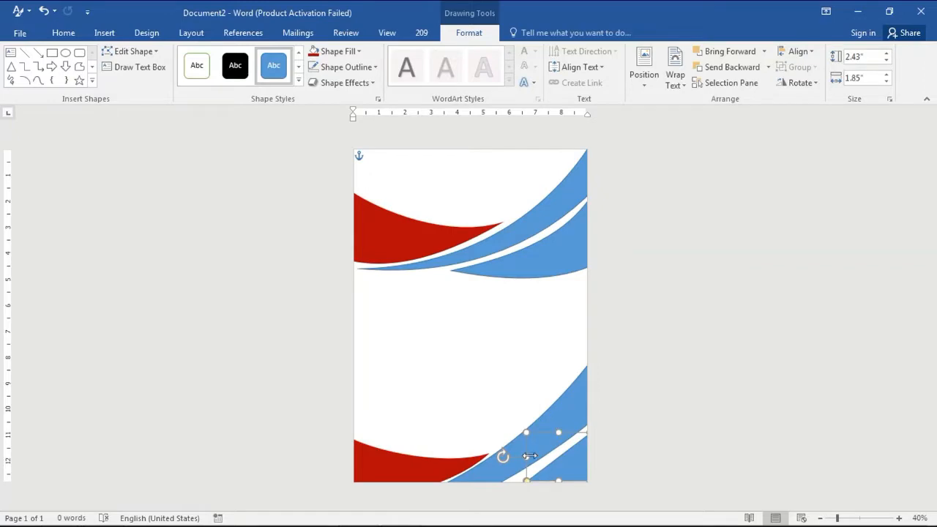
Resize the new shape to about 2.9 by 2.08 inches and position it as a thin band in the bottom-right corner
drag(527, 482, 514, 457)
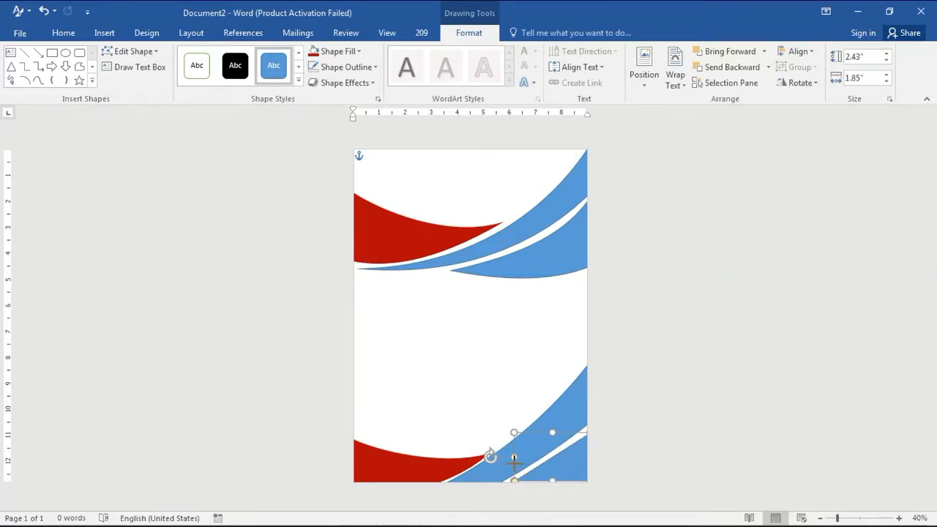
drag(553, 431, 550, 428)
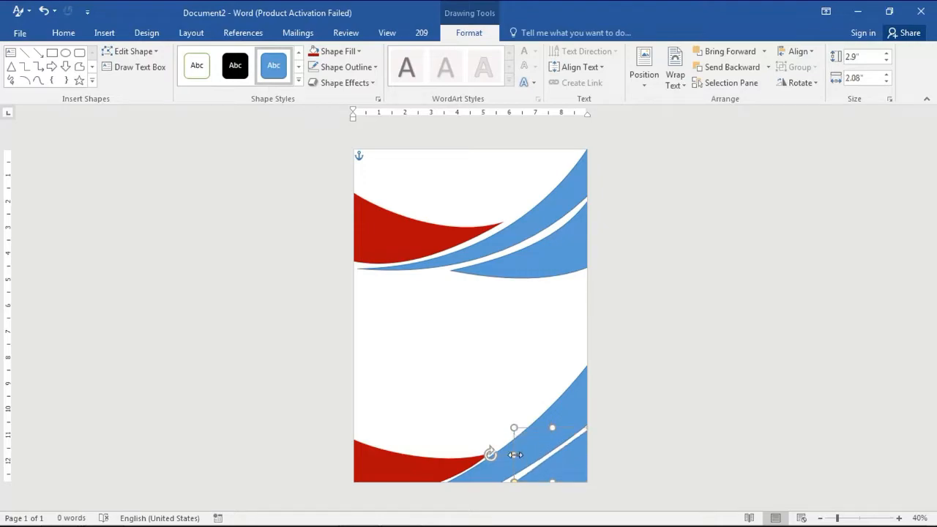
drag(512, 454, 550, 436)
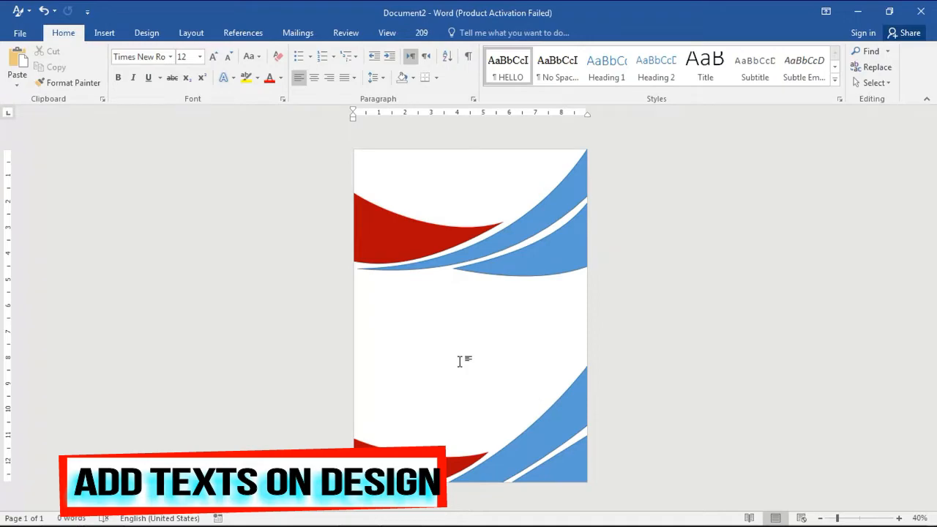
Insert a WordArt text box in the middle of the page and replace its text with Book Title
click(117, 36)
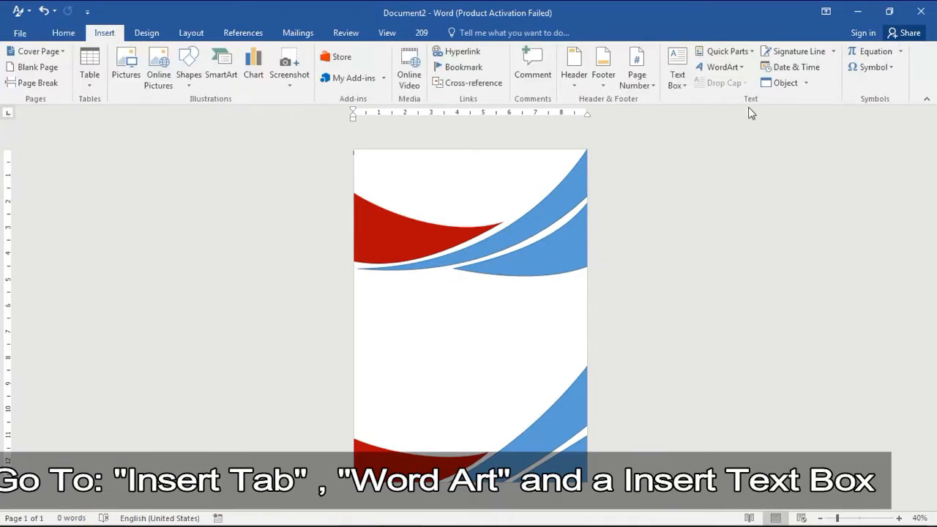
click(722, 66)
click(722, 100)
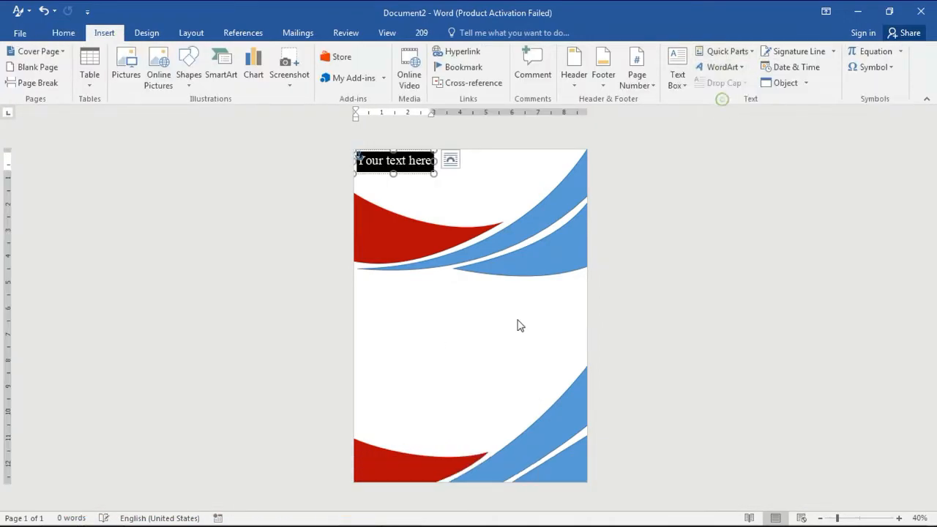
mouse_move(429, 172)
mouse_down()
mouse_move(444, 328)
mouse_move(433, 333)
mouse_move(435, 301)
mouse_move(404, 319)
mouse_up()
key(Delete)
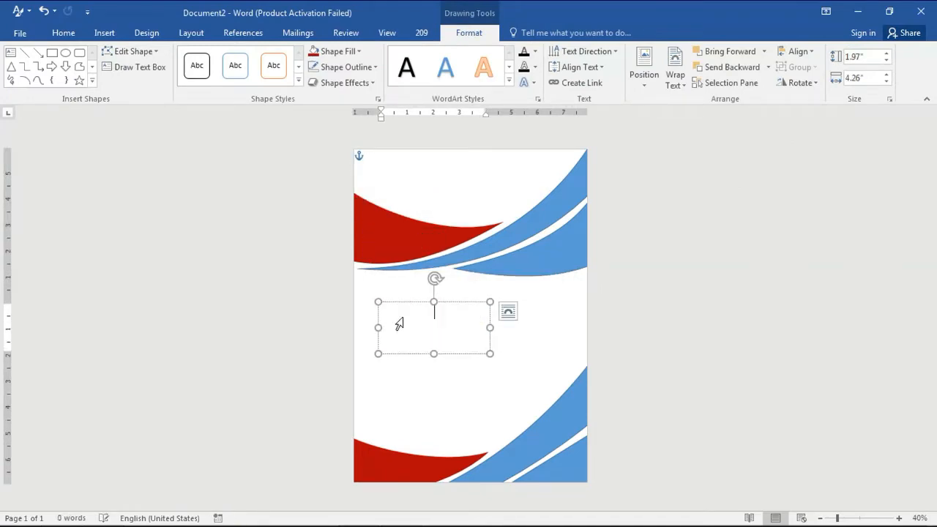
text(Book )
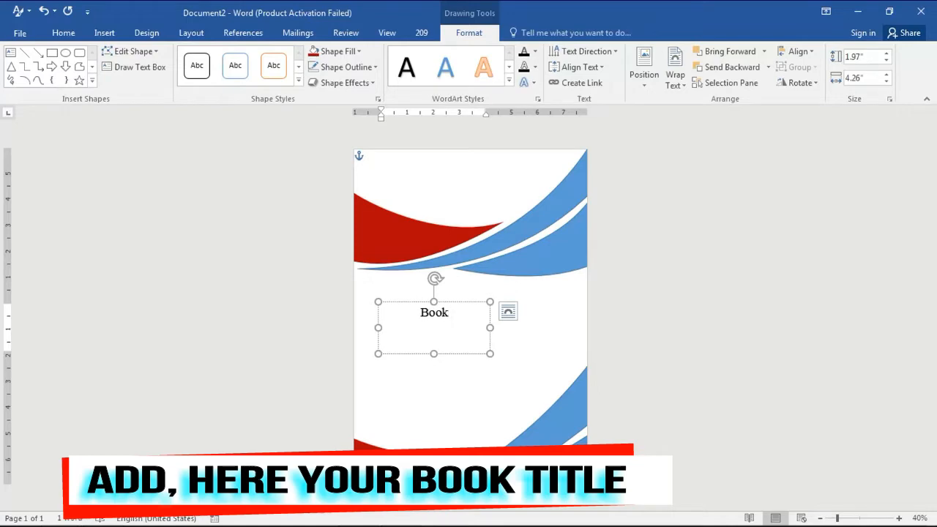
text(Title)
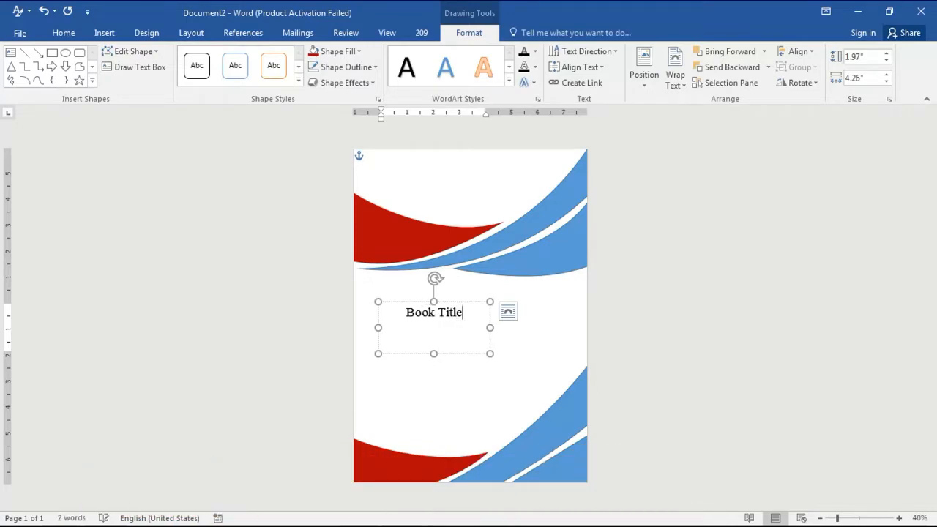
Set the WordArt text's font size to 72
drag(405, 313, 464, 313)
click(505, 272)
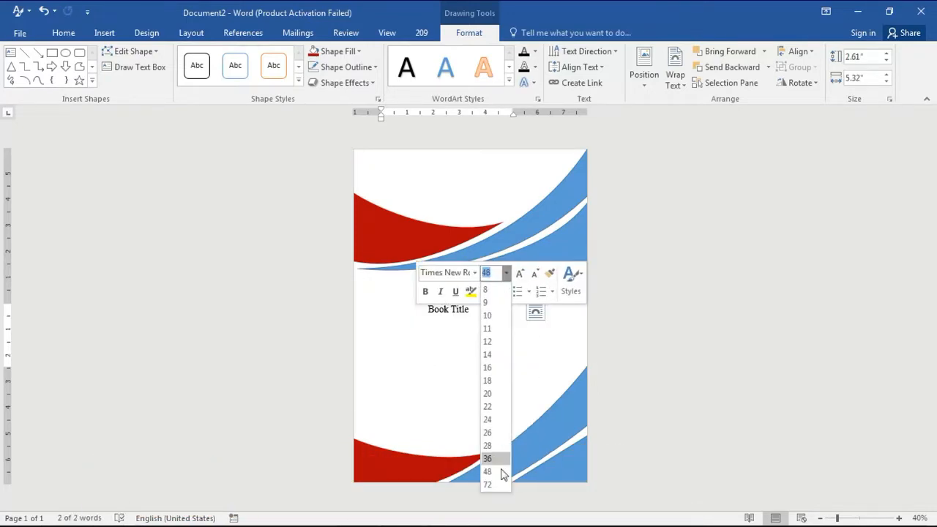
click(499, 485)
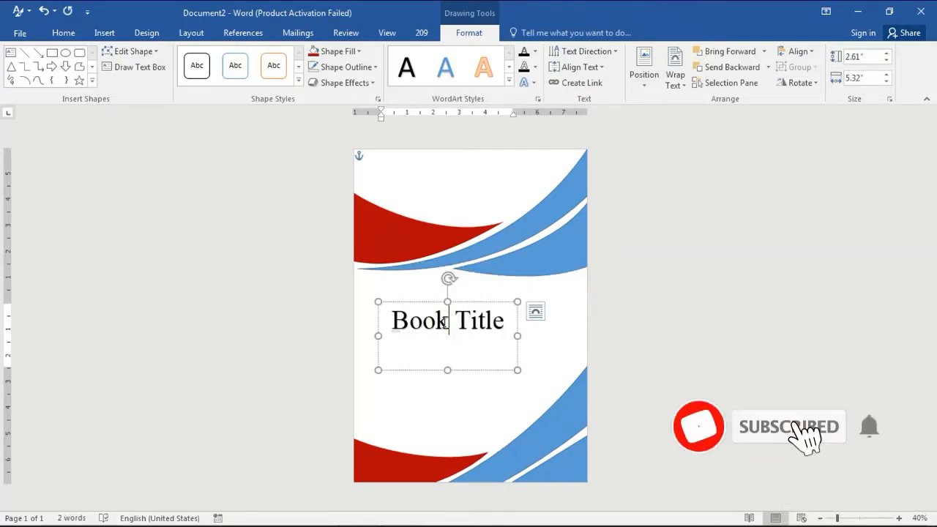
Set the word Book to Brush Script MT at size 100
click(446, 284)
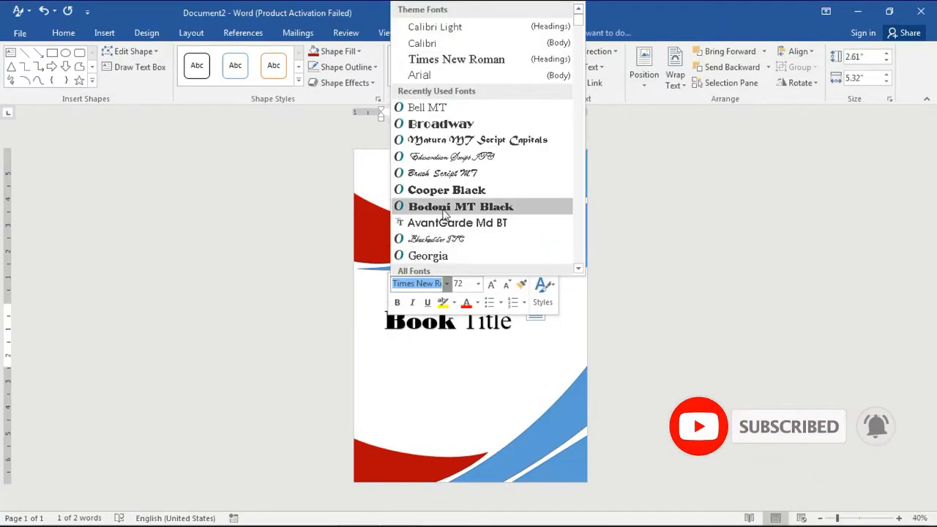
scroll(456, 219, down, 5)
scroll(454, 249, down, 3)
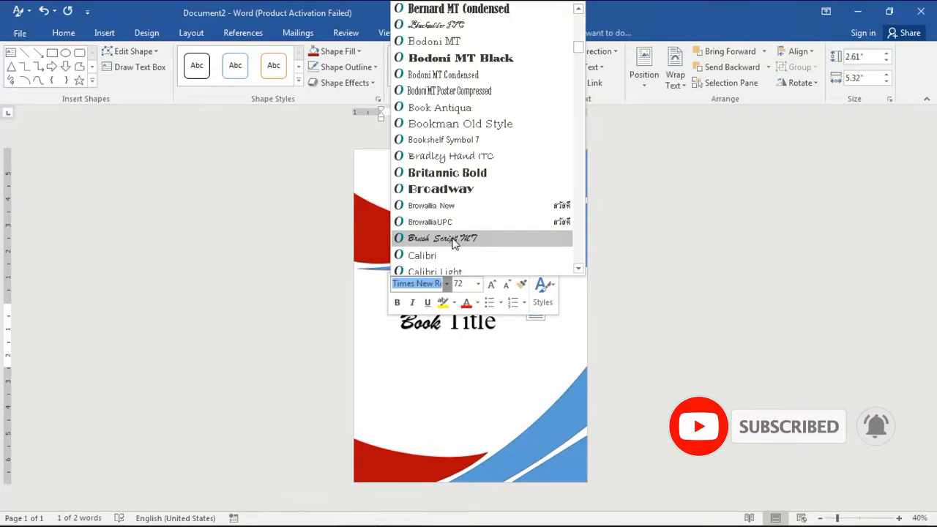
click(453, 241)
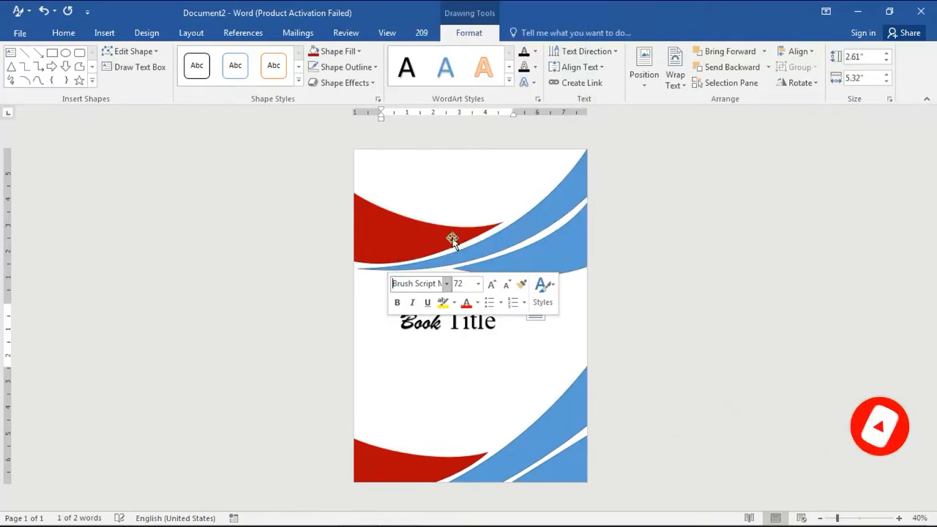
click(471, 284)
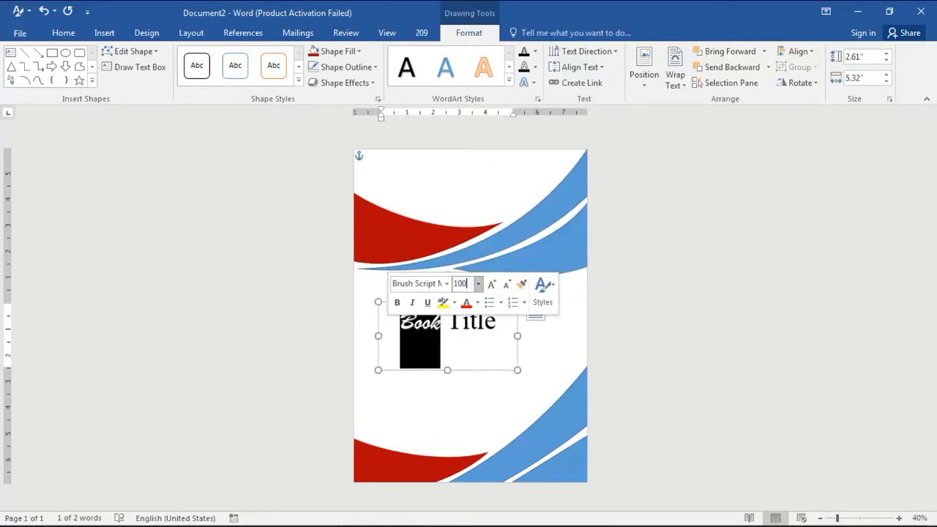
text(100)
key(Return)
Change the font color of the word Title to red
drag(455, 330, 507, 337)
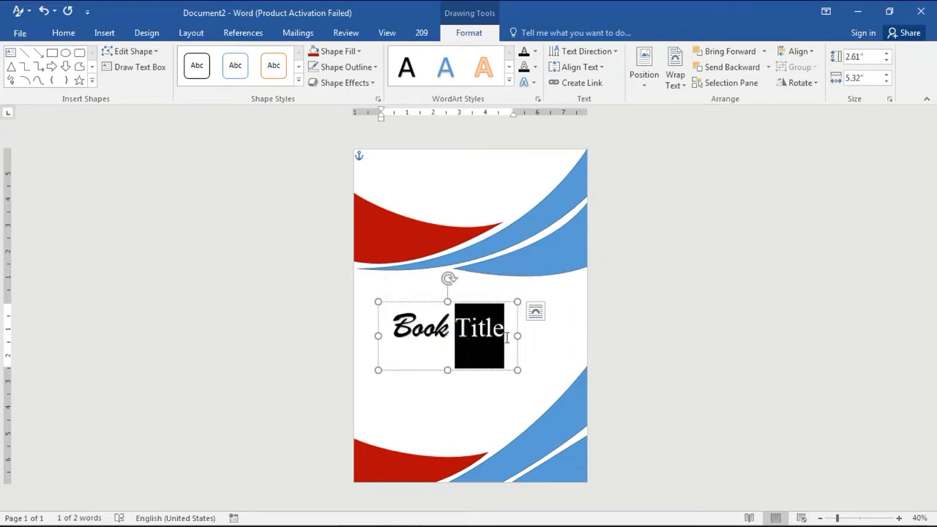
drag(449, 330, 394, 331)
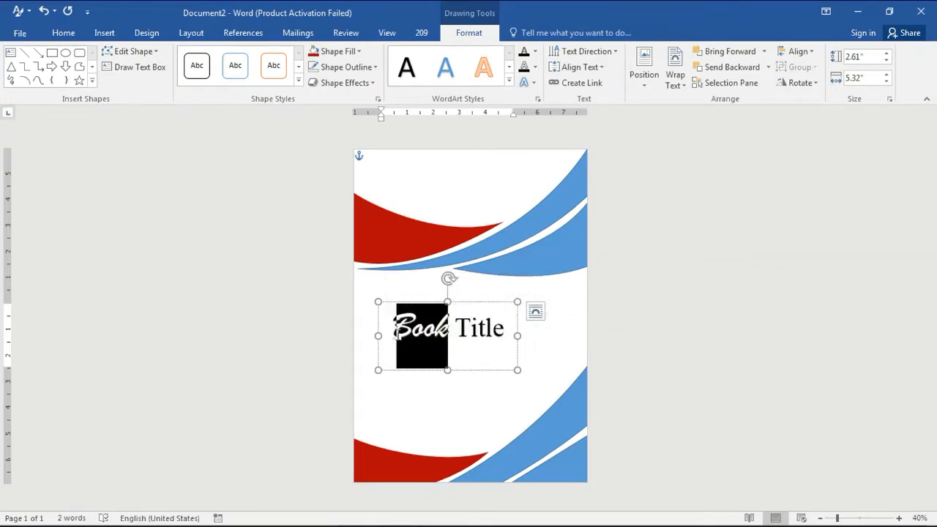
click(486, 292)
click(468, 504)
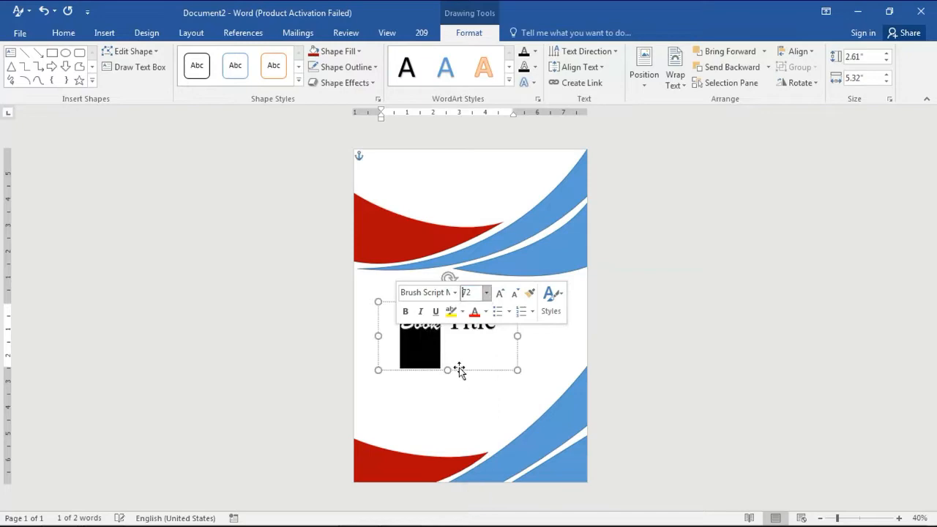
drag(446, 329, 502, 330)
click(578, 308)
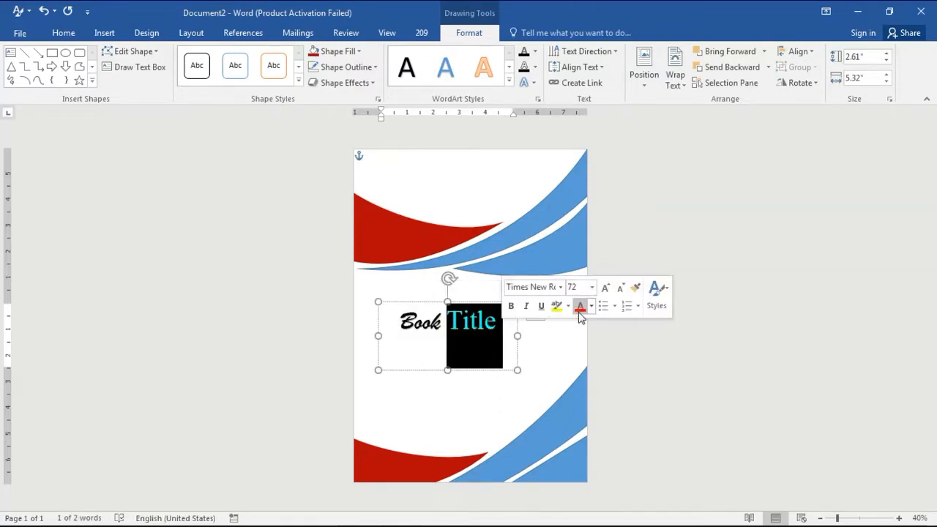
click(592, 307)
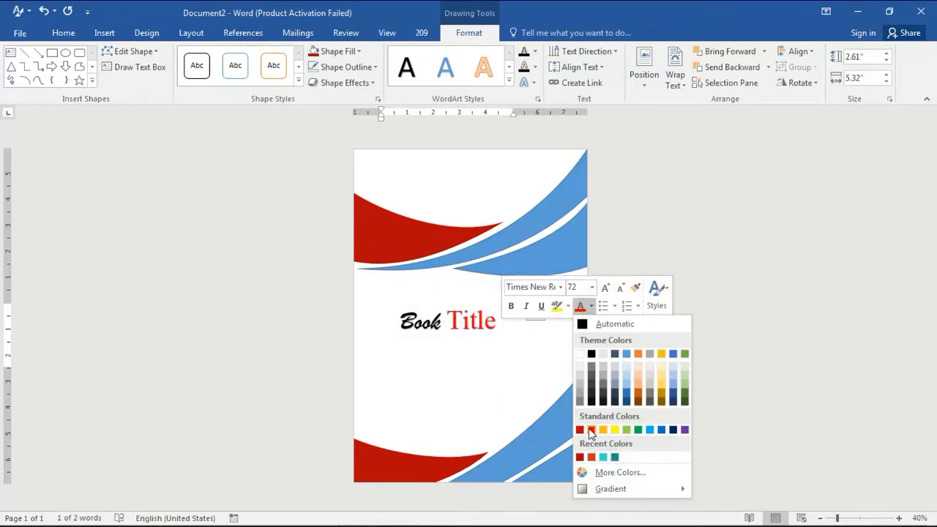
click(590, 430)
Set the word Title's font to Matura MT Script Capitals
click(560, 287)
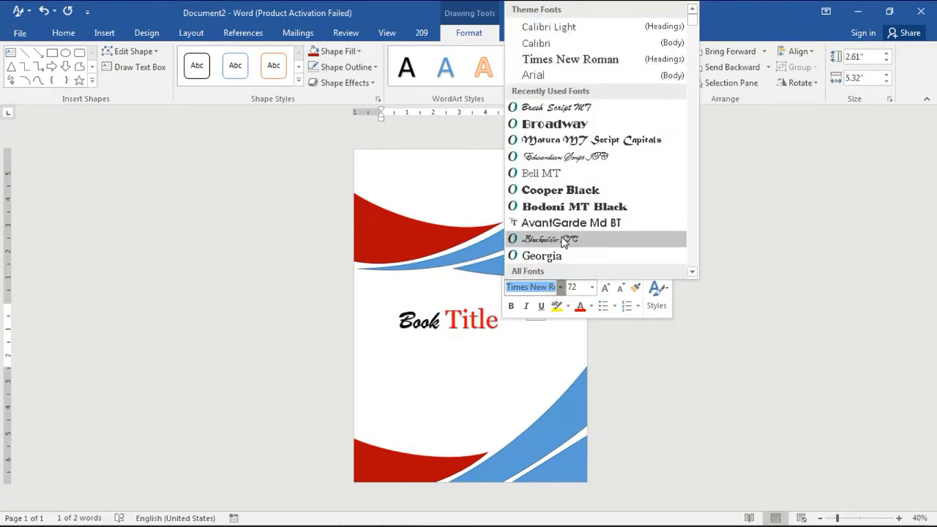
scroll(564, 267, down, 15)
scroll(564, 266, down, 4)
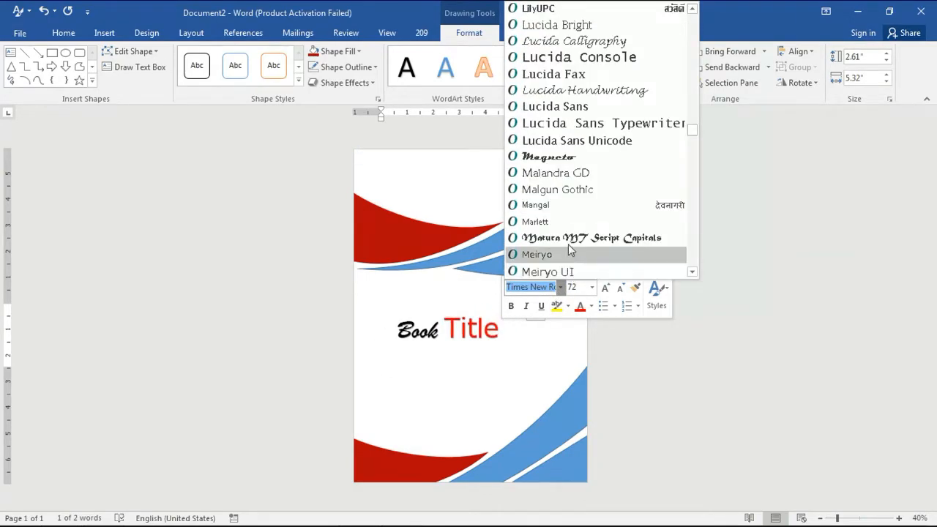
click(572, 190)
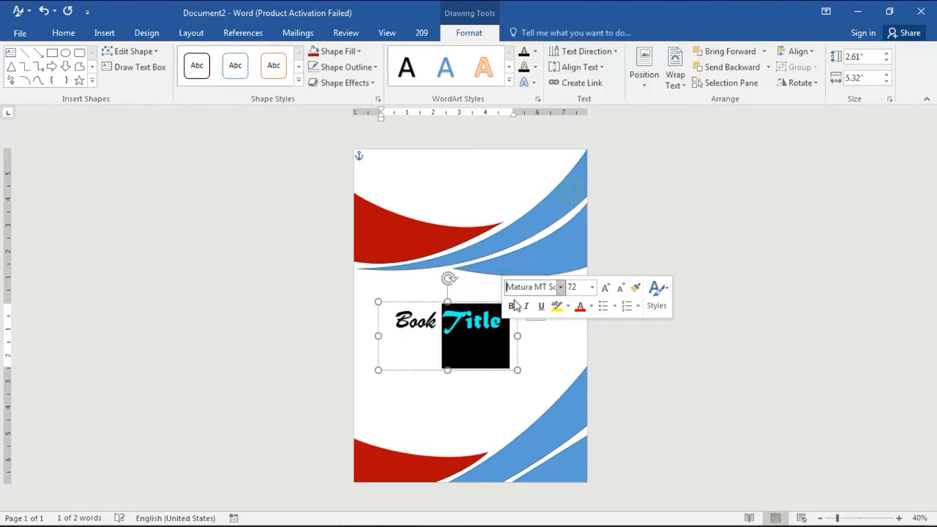
Set the word Title's font size to 90
double_click(448, 325)
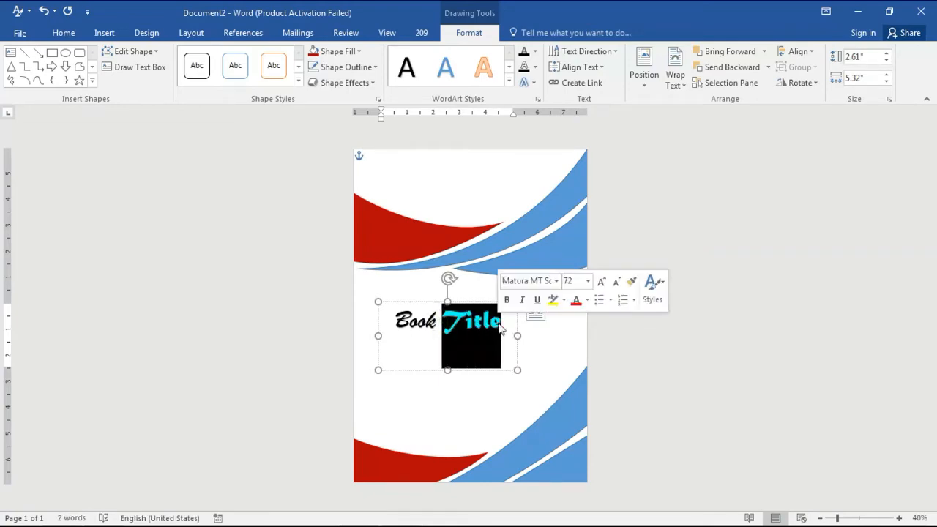
click(581, 281)
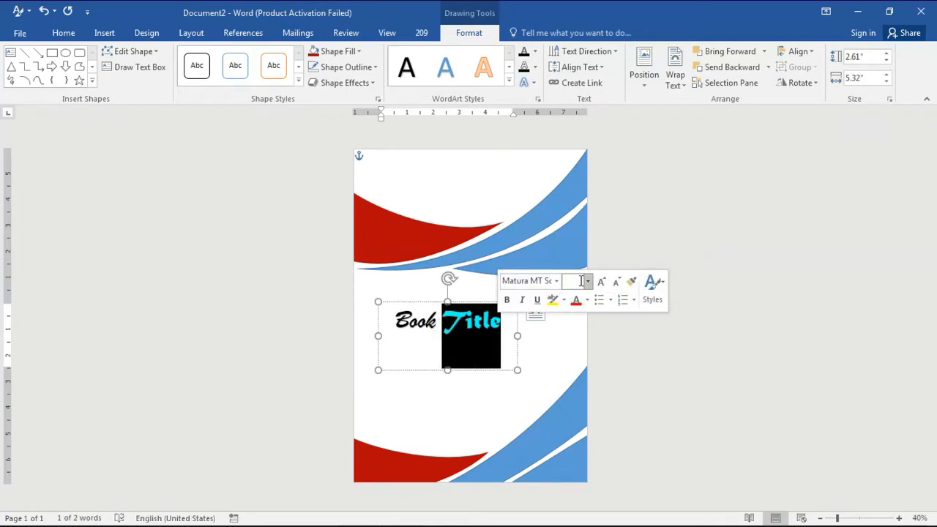
text(90)
key(Return)
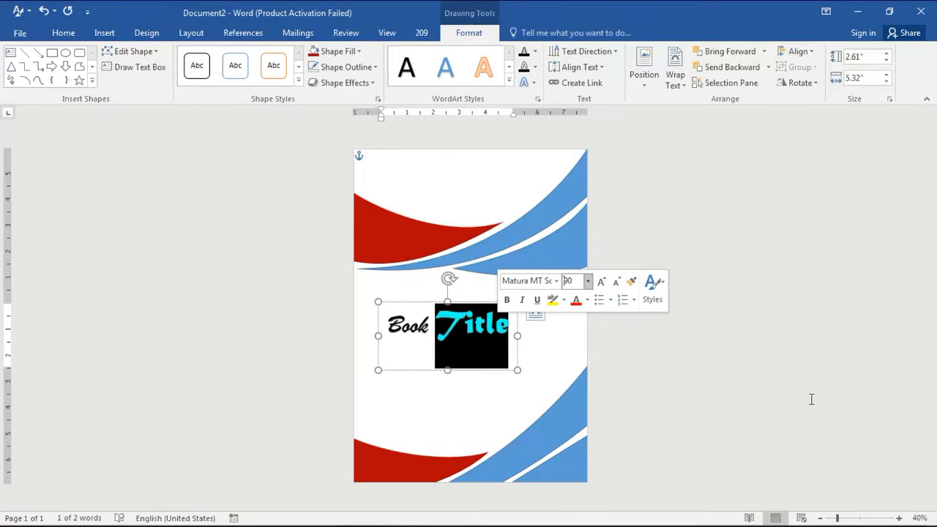
click(410, 343)
key(Escape)
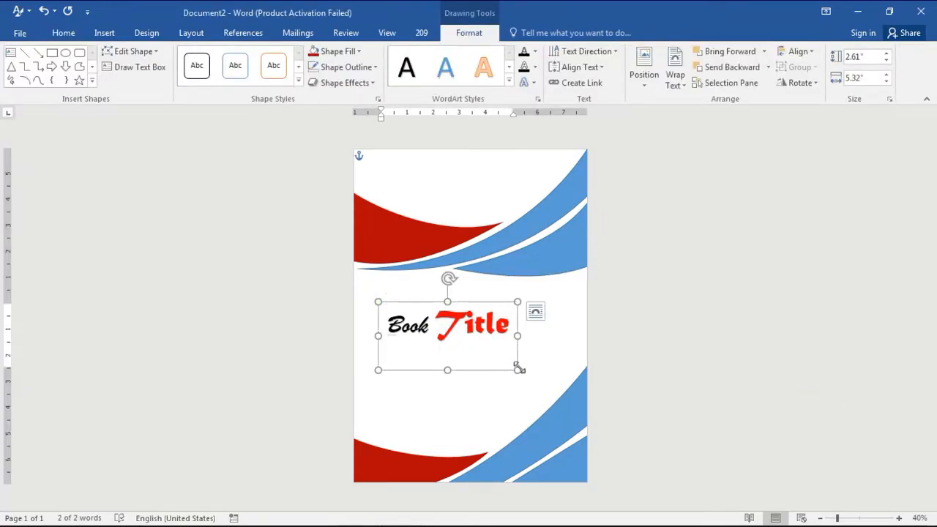
Move the title text box up and left, just below the top swooshes
drag(510, 369, 493, 350)
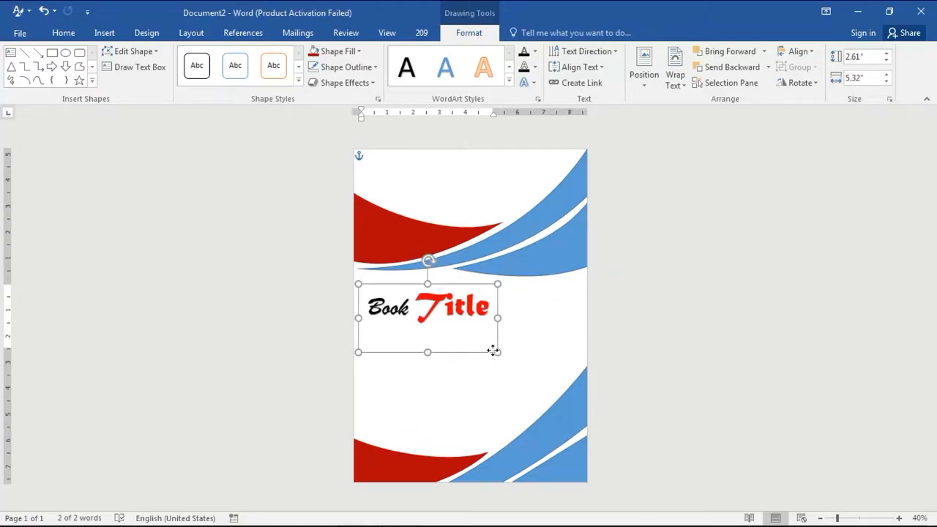
click(494, 352)
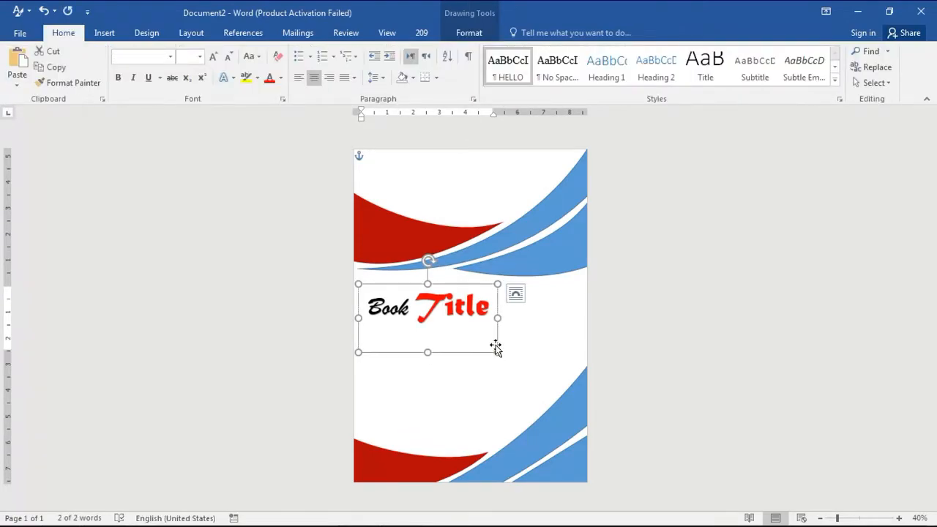